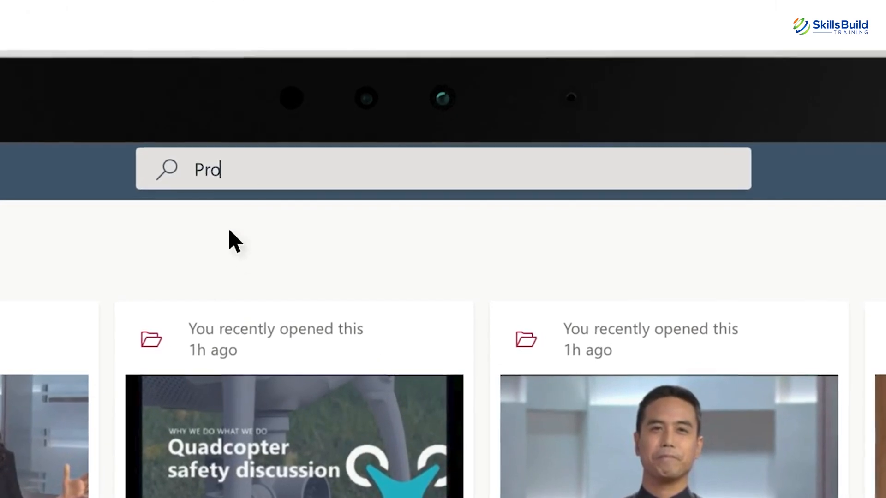
key("Return")
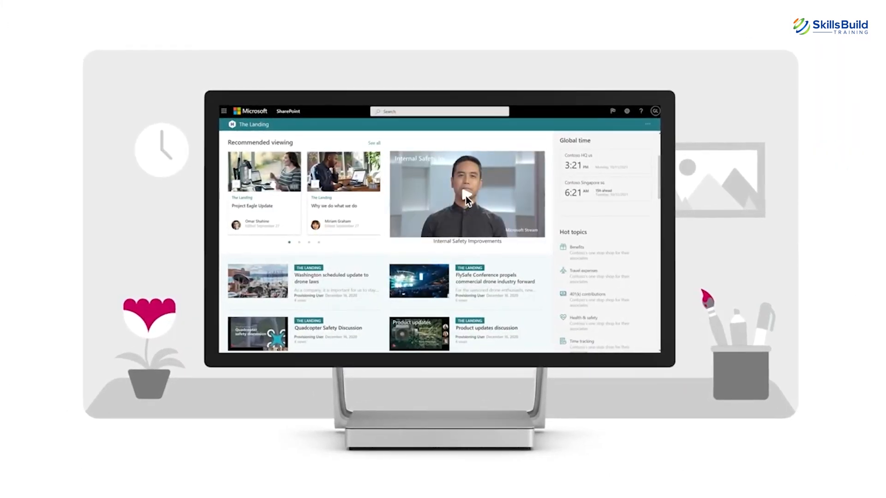
left_click(467, 196)
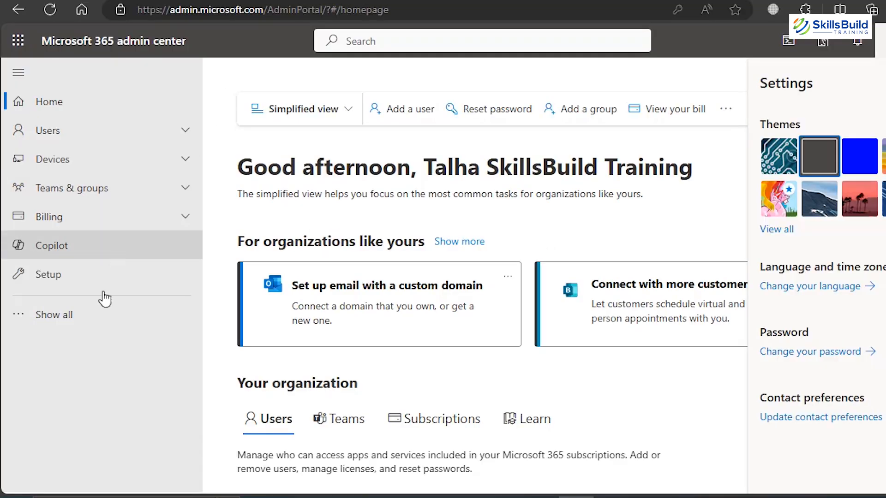
Expand the full admin navigation, list all admin centers and open Stream
left_click(93, 323)
scroll(95, 323, "down", 6)
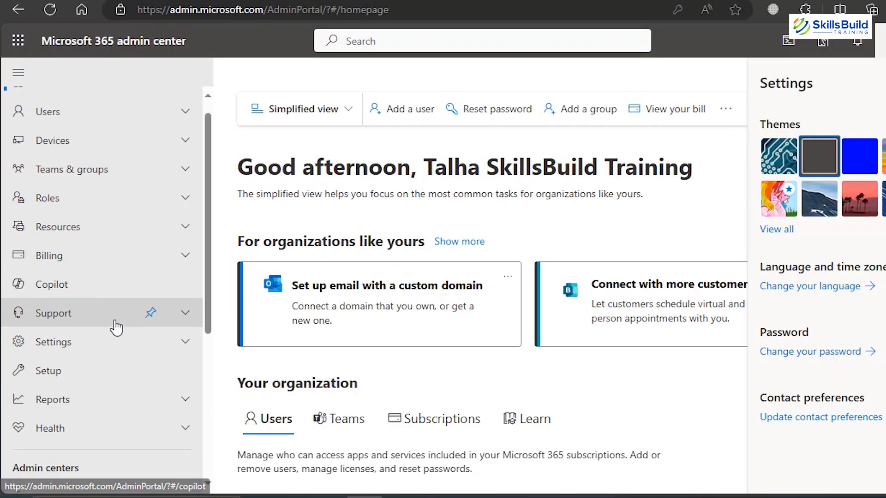
left_click(88, 441)
scroll(368, 365, "down", 5)
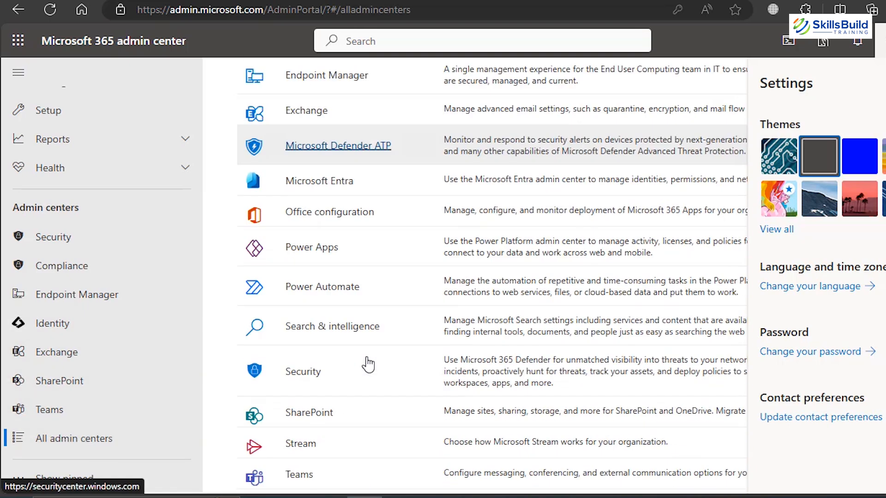
left_click(304, 379)
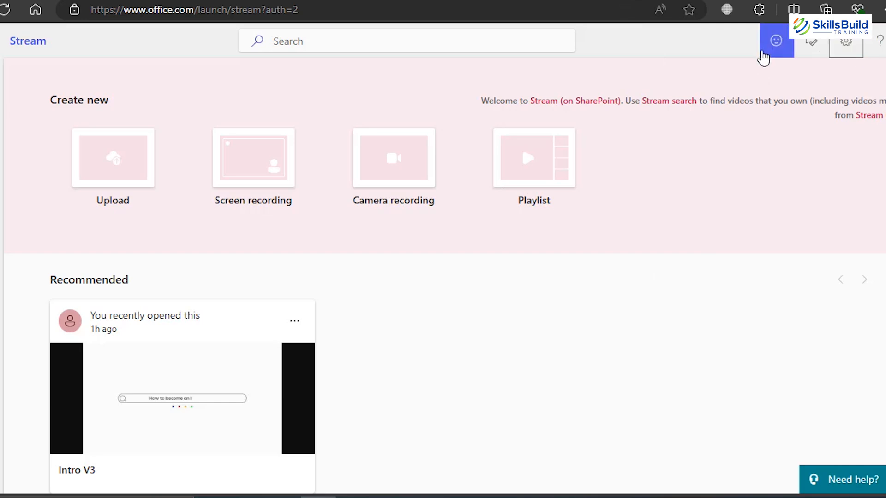
Apply the teal circuit-board theme to Stream from its settings
left_click(848, 50)
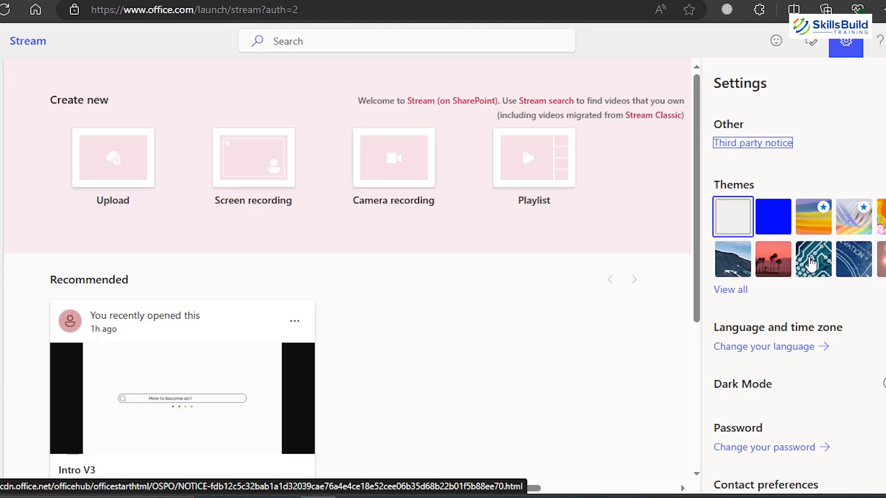
left_click(812, 263)
scroll(835, 305, "down", 1)
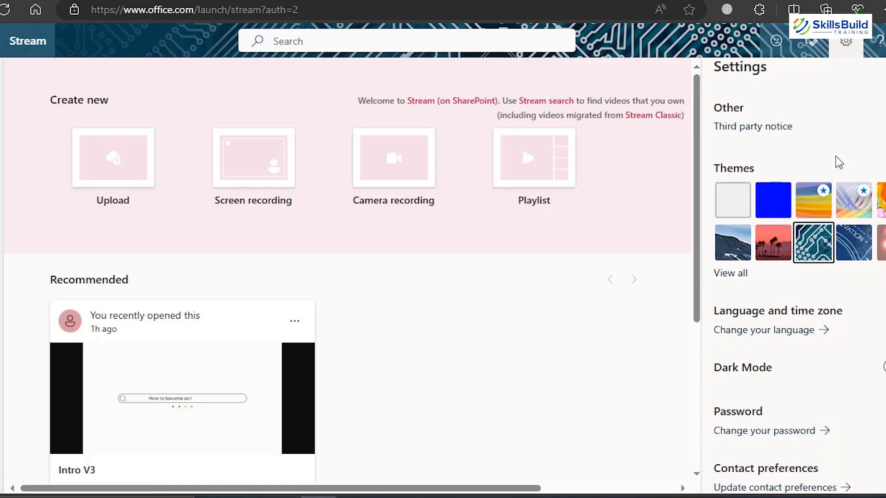
Look through the calendar and the To Do task lists in My Day
left_click(815, 45)
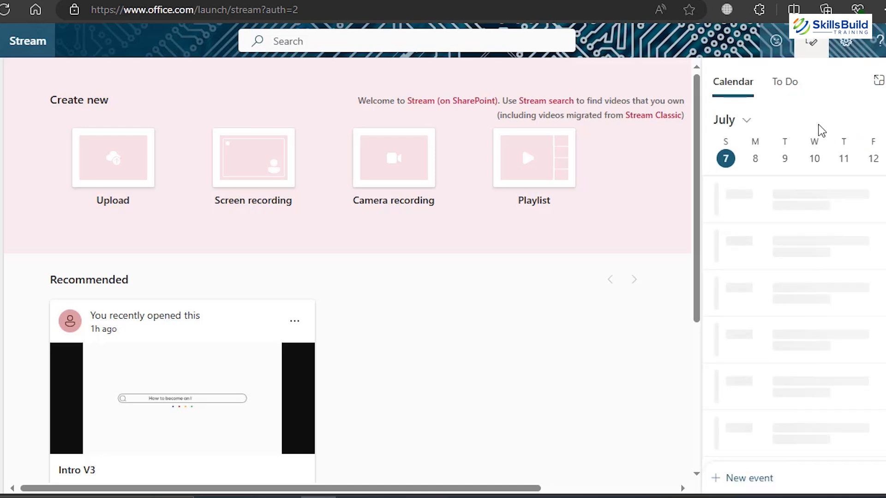
left_click(782, 90)
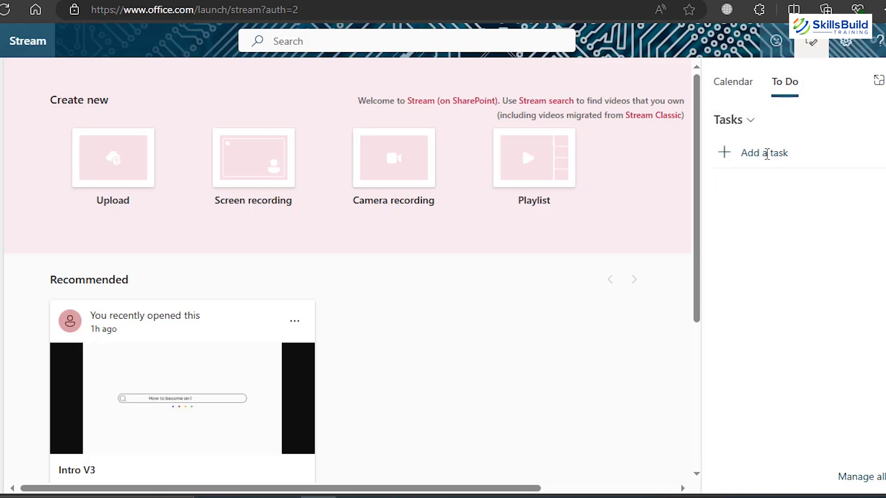
left_click(752, 122)
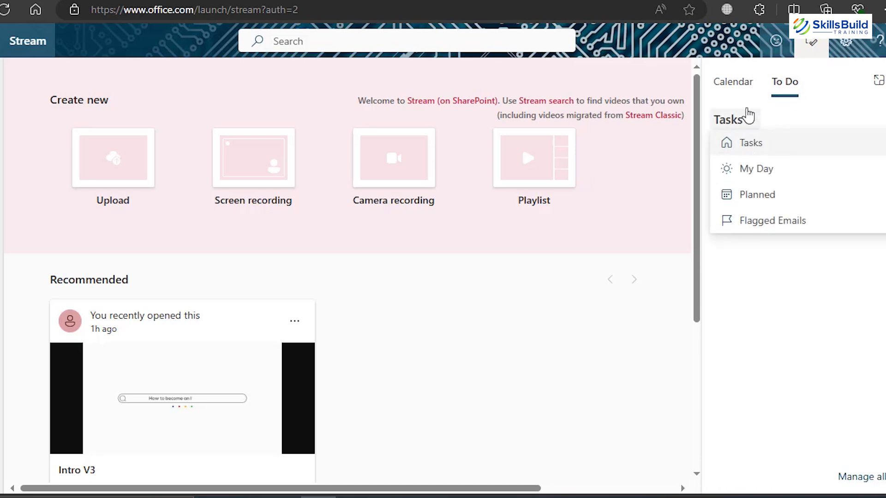
left_click(738, 89)
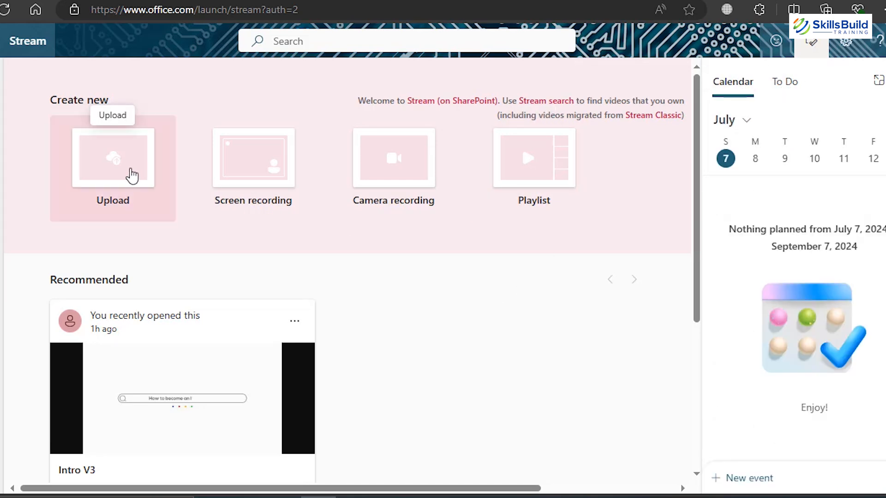
Upload the video file Intro V3.mp4 to Stream and close the upload notification
left_click(132, 175)
double_click(129, 118)
left_click(442, 305)
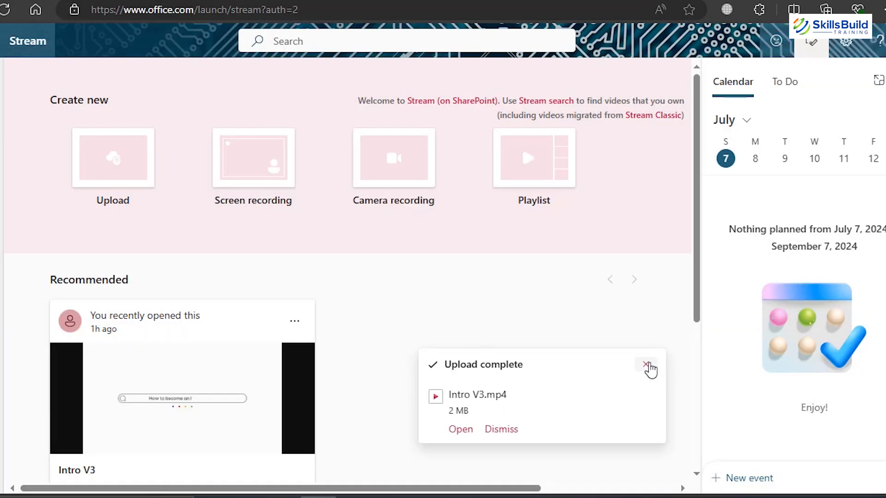
left_click(644, 363)
Open the screen recorder in a new tab and review the site's camera and microphone permissions
right_click(250, 153)
left_click(278, 168)
left_click(481, 1)
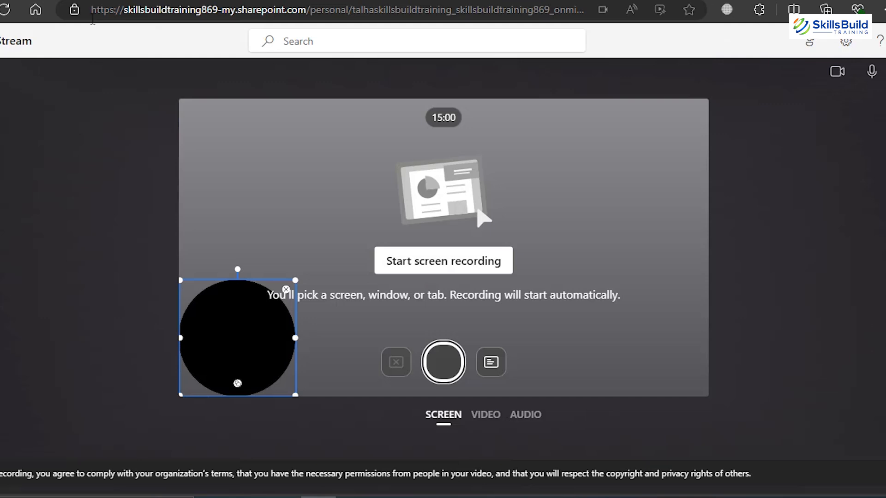
left_click(74, 10)
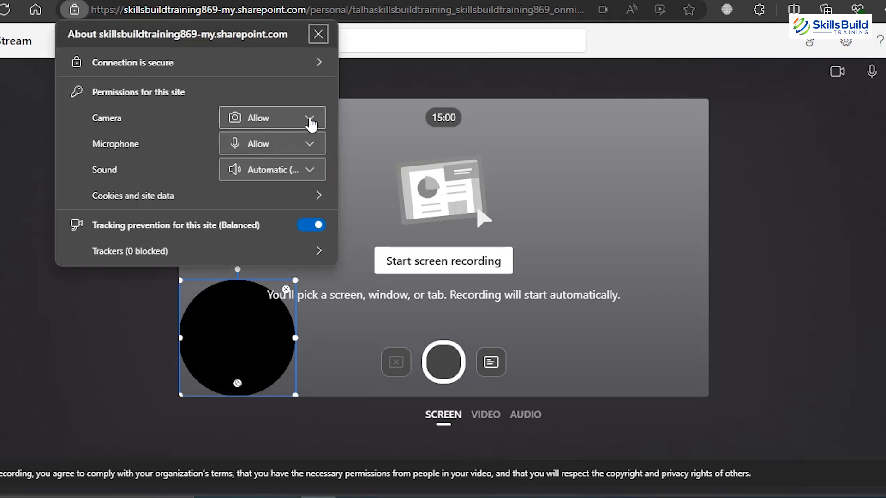
left_click(458, 425)
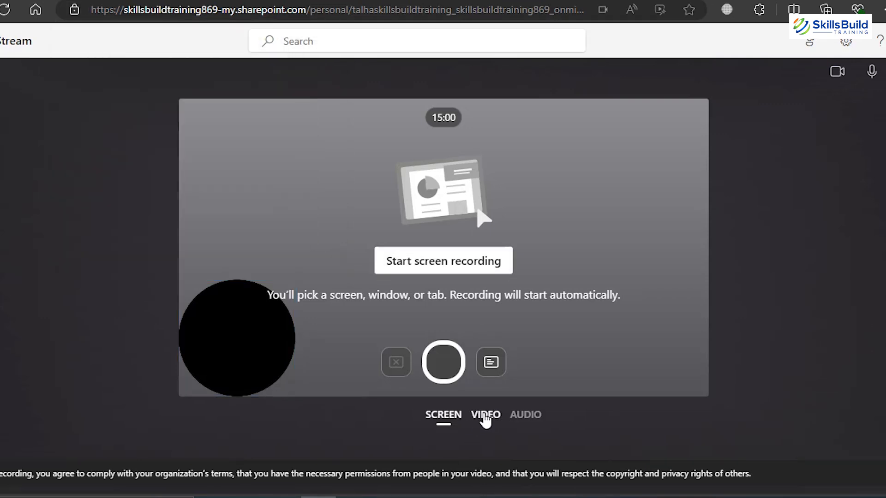
Look through the recorder's video, audio and screen modes, ending on the video mode
left_click(485, 417)
left_click(492, 425)
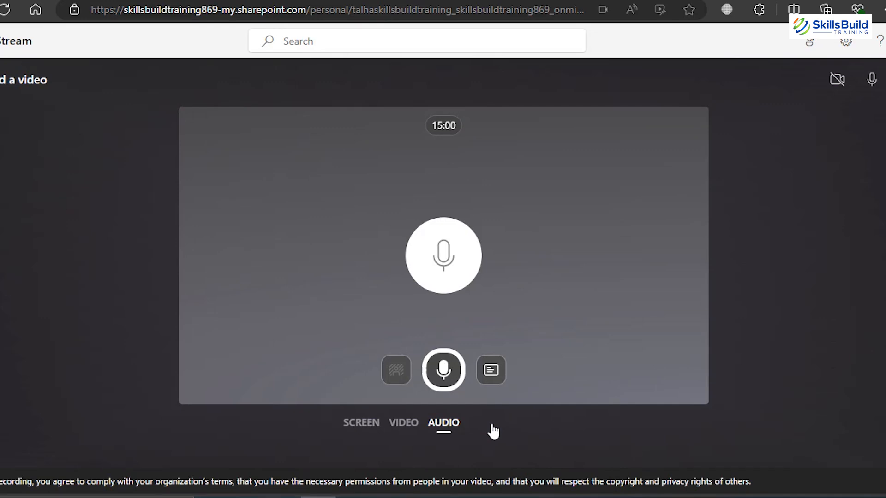
left_click(377, 434)
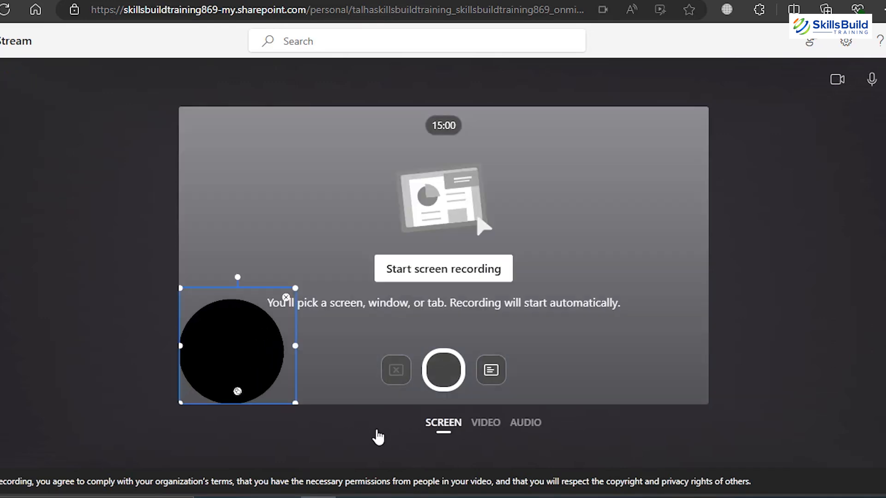
left_click(486, 436)
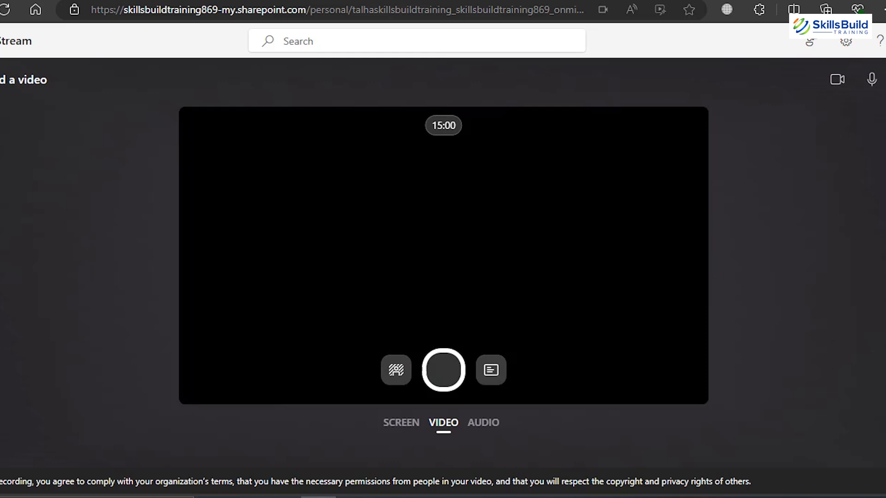
Switch to the Intro V3 video and add a chapter named "bb" at 0:04
left_click(577, 0)
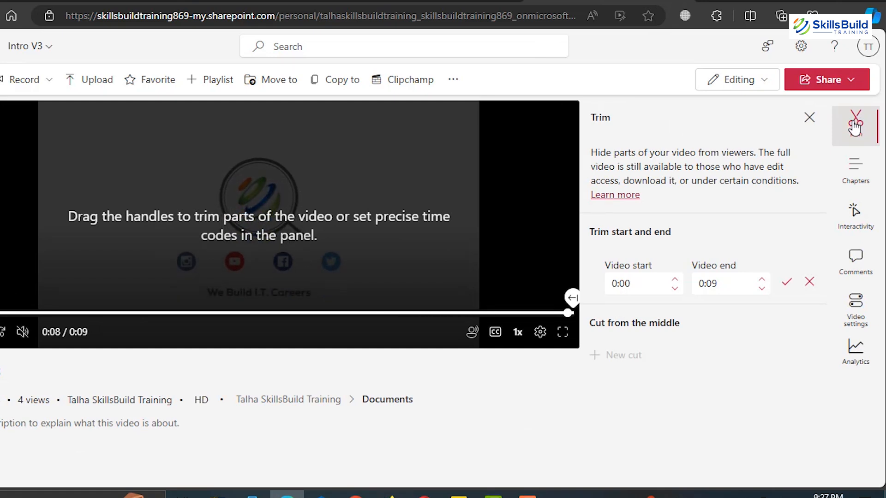
left_click(857, 174)
left_click(857, 174)
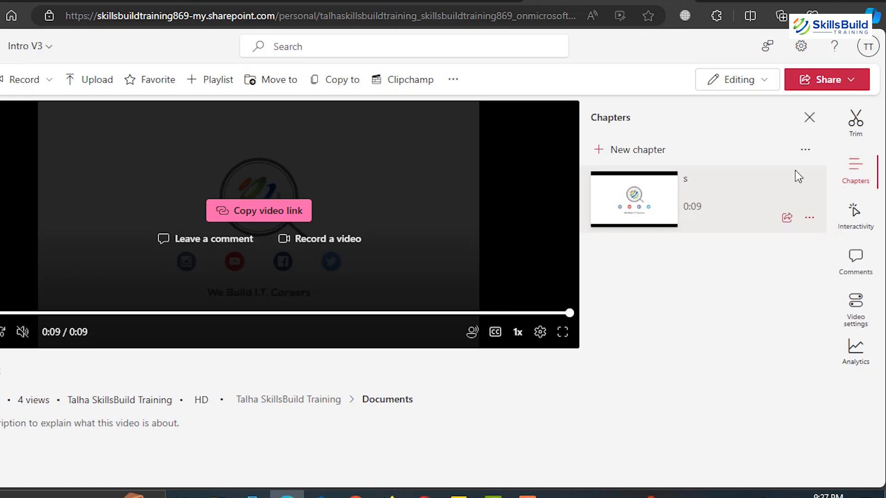
left_click(650, 156)
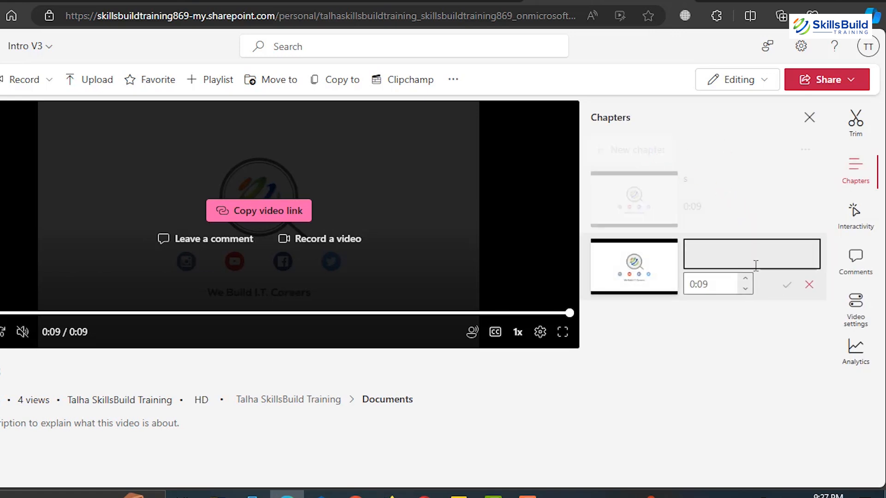
left_click(748, 281)
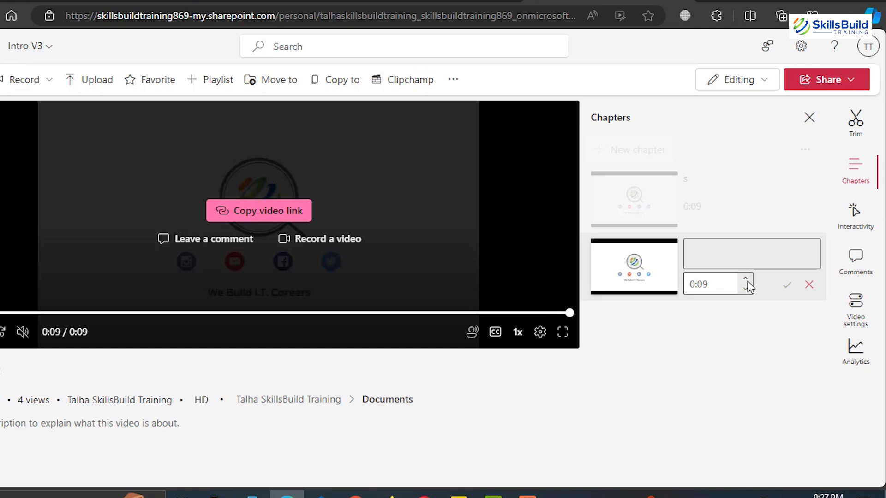
left_click(747, 290)
left_click(747, 290)
left_click(746, 290)
left_click(746, 290)
left_click(746, 289)
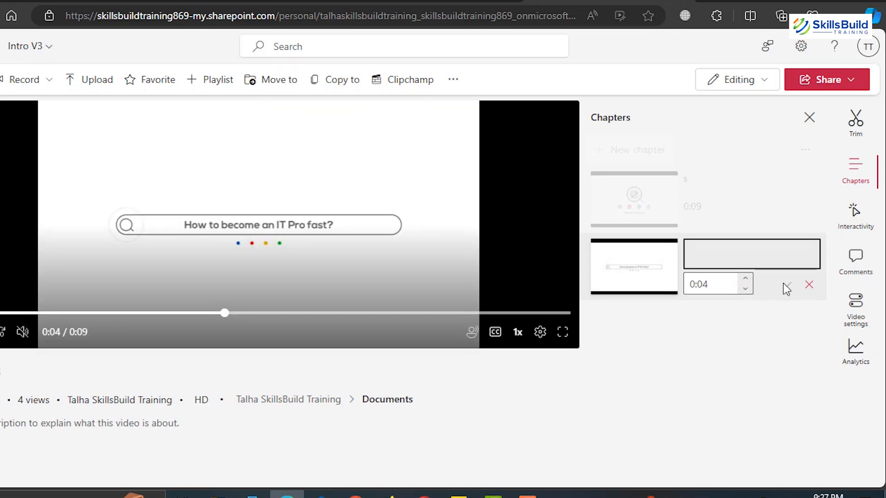
type("bb")
left_click(784, 287)
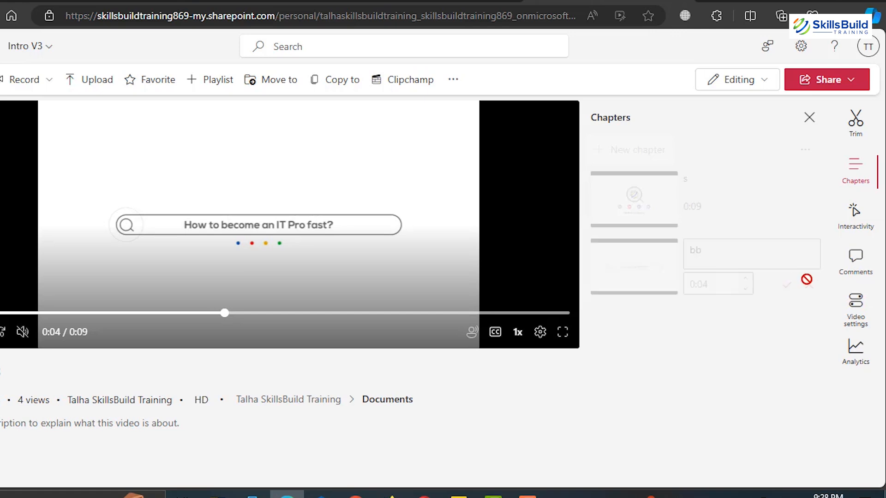
Examine the options for adding interactivity to the video and its new-comment box, leaving no comment
left_click(857, 220)
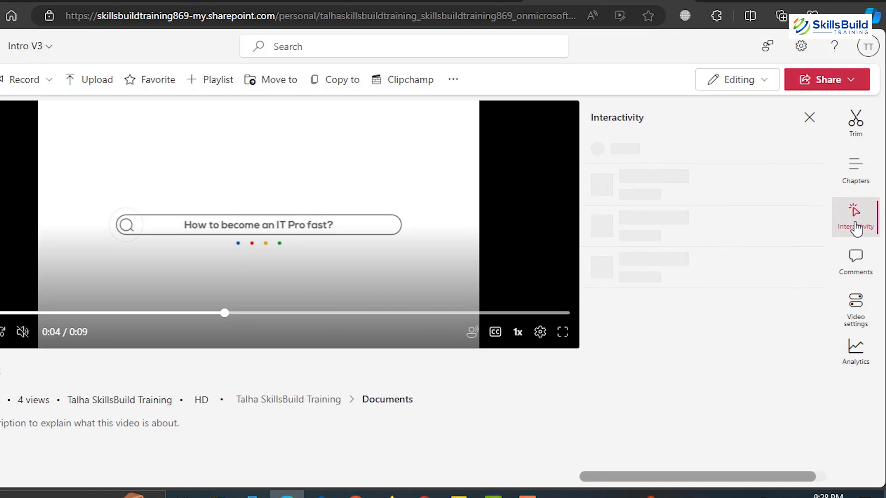
left_click(663, 148)
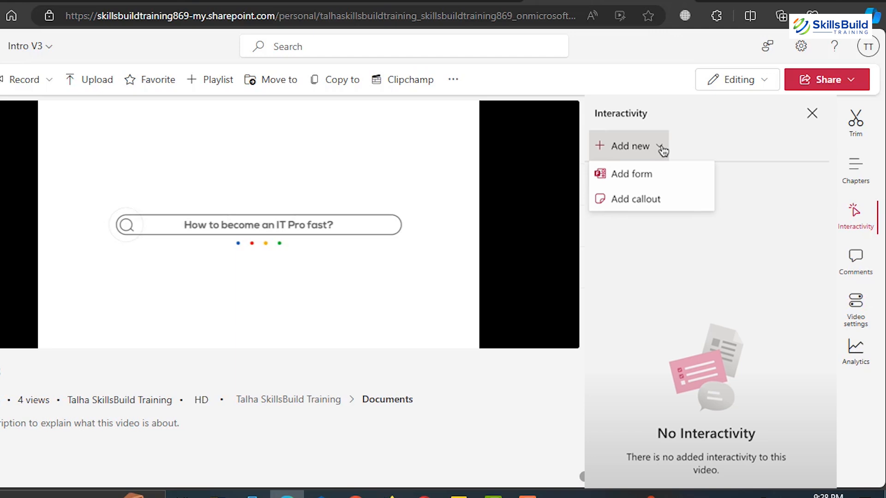
left_click(854, 270)
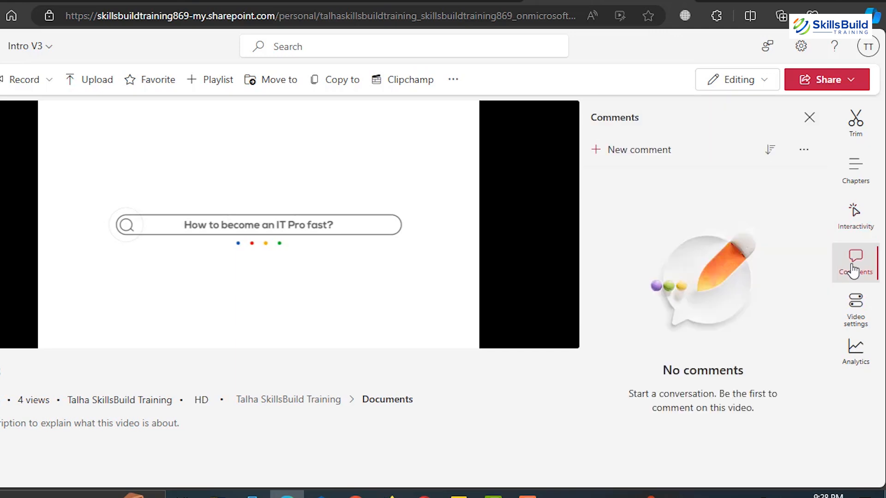
left_click(649, 157)
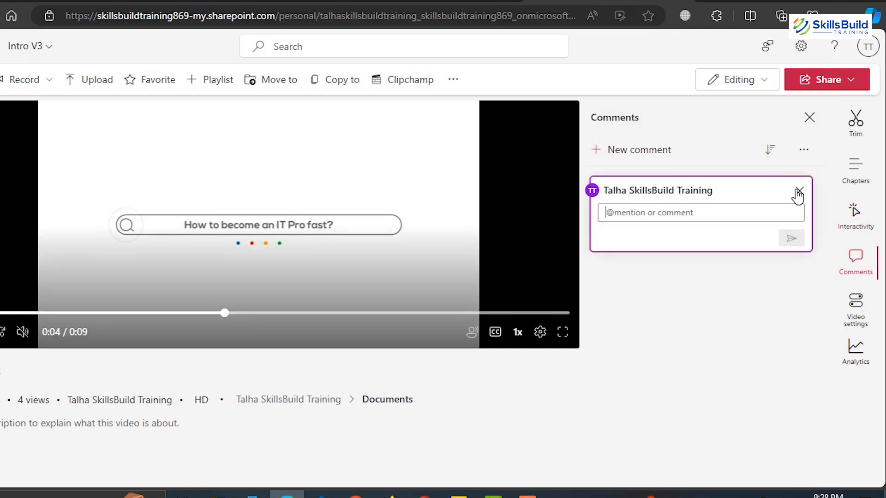
left_click(798, 191)
Review the video settings, and examine the video analytics and interactivity analytics, including views and viewers over time
left_click(858, 308)
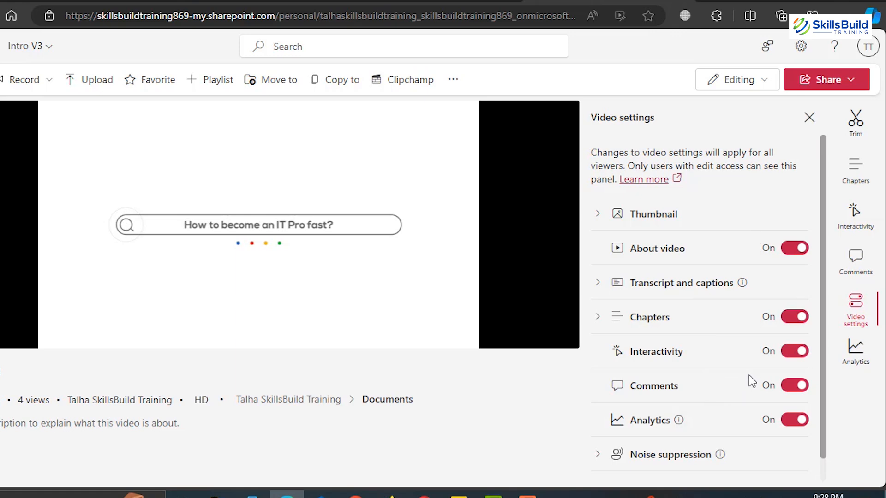
left_click(856, 360)
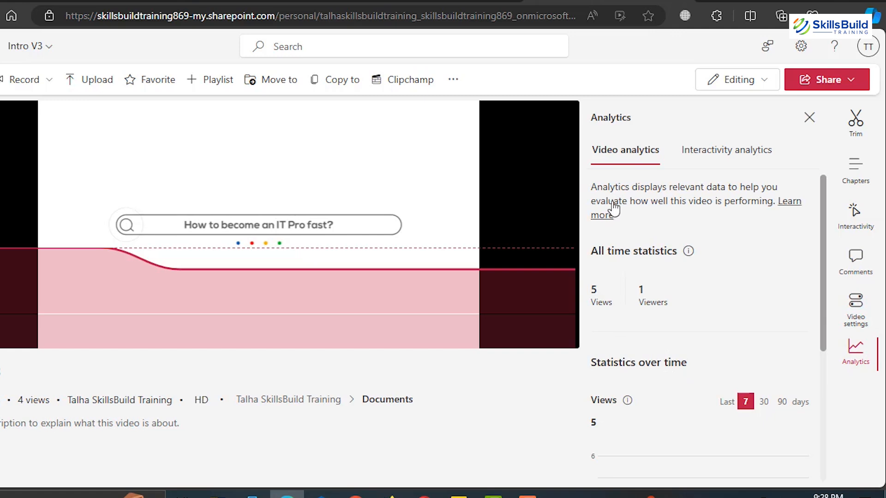
scroll(678, 278, "down", 2)
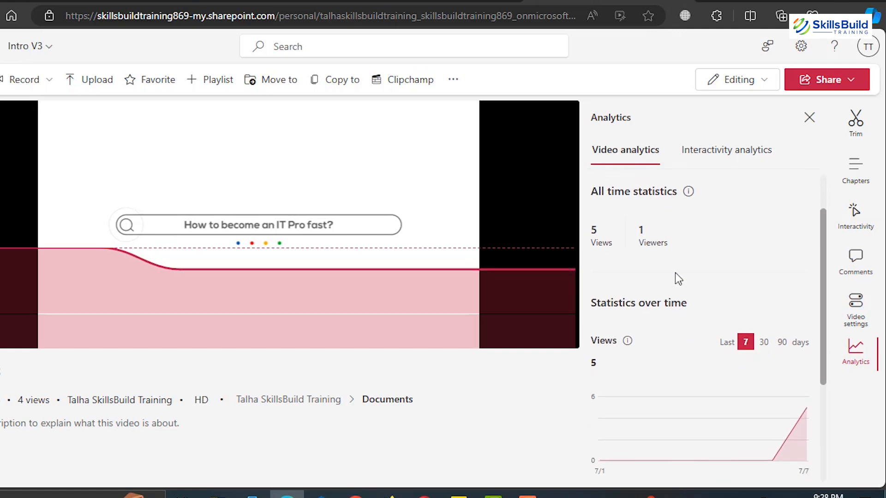
scroll(676, 277, "up", 1)
scroll(675, 276, "down", 4)
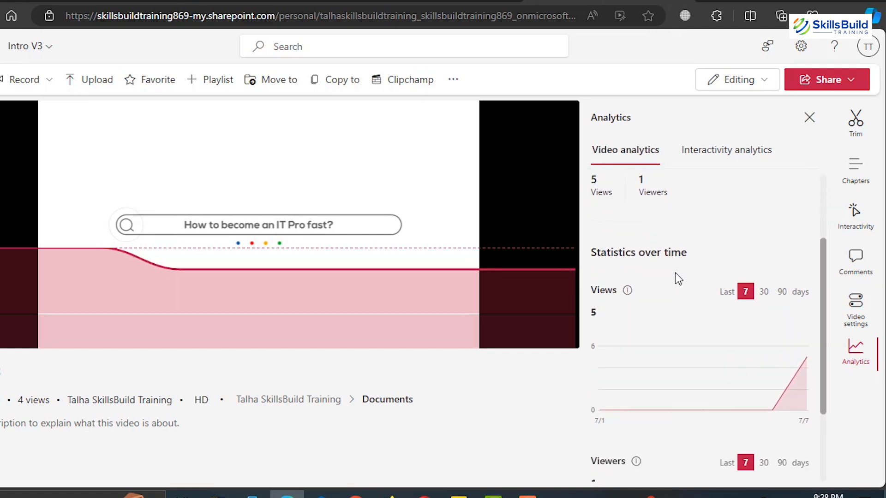
scroll(675, 273, "up", 4)
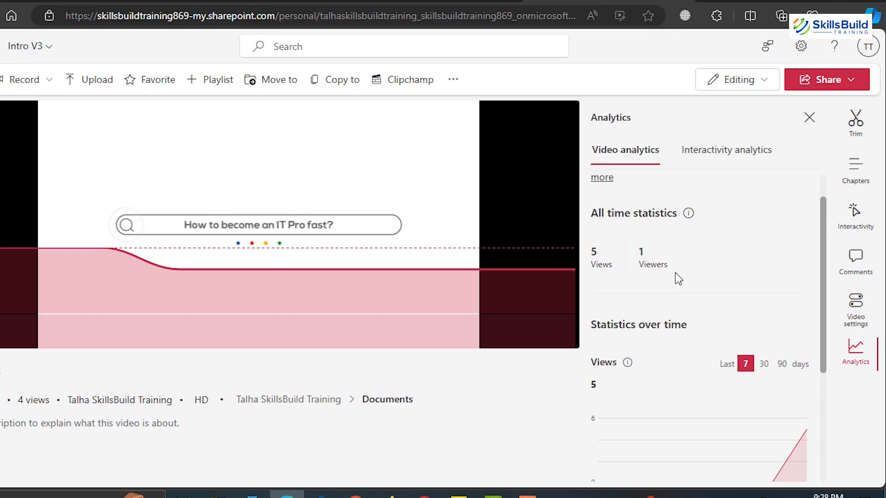
left_click(699, 157)
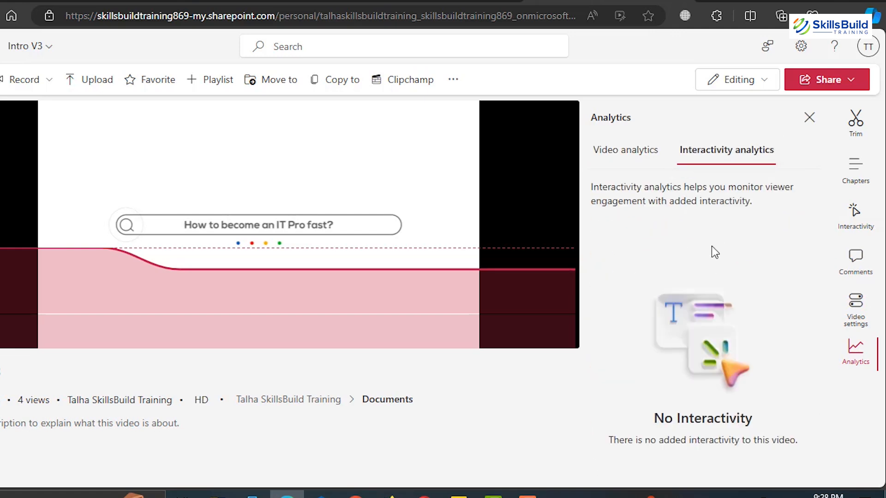
left_click(631, 153)
scroll(679, 305, "down", 5)
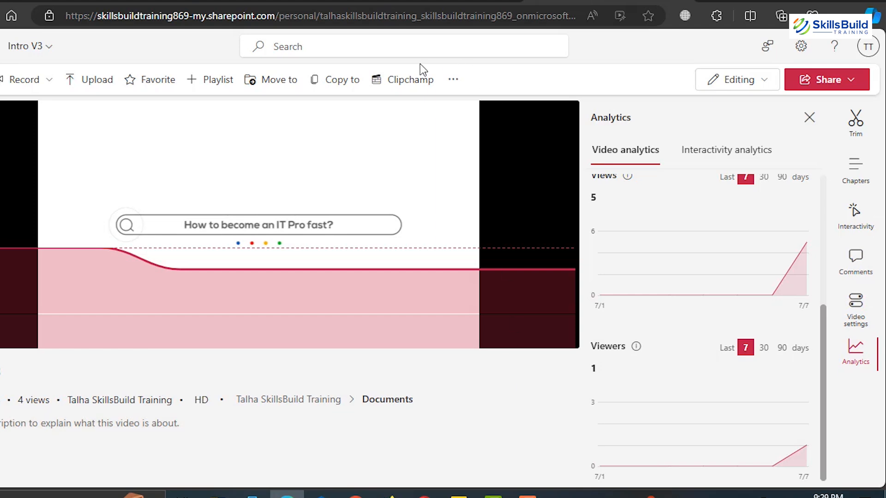
Review the recording choices, the Edit in Clipchamp offer, the additional file actions and the editing and viewing modes for the video
left_click(51, 87)
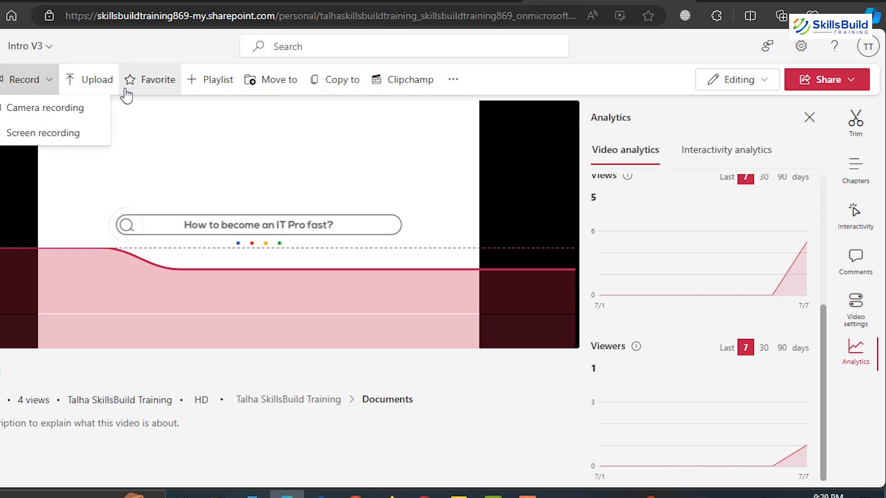
left_click(54, 85)
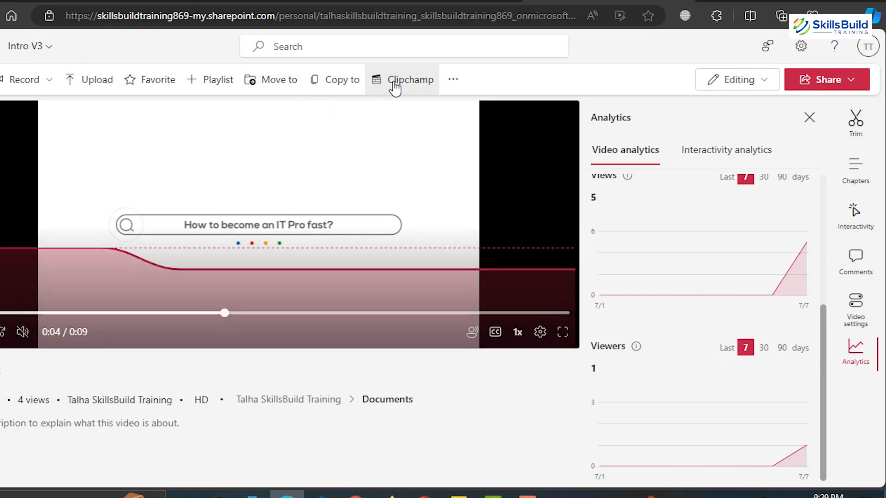
left_click(408, 82)
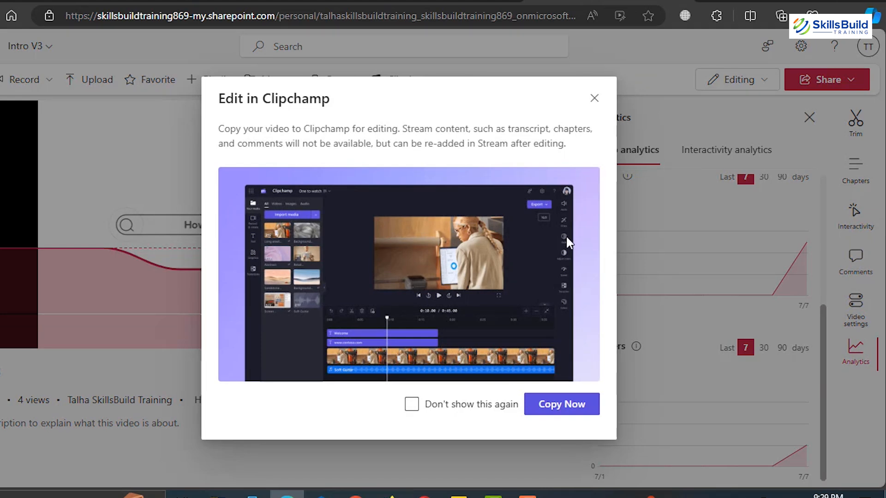
left_click(595, 98)
left_click(455, 90)
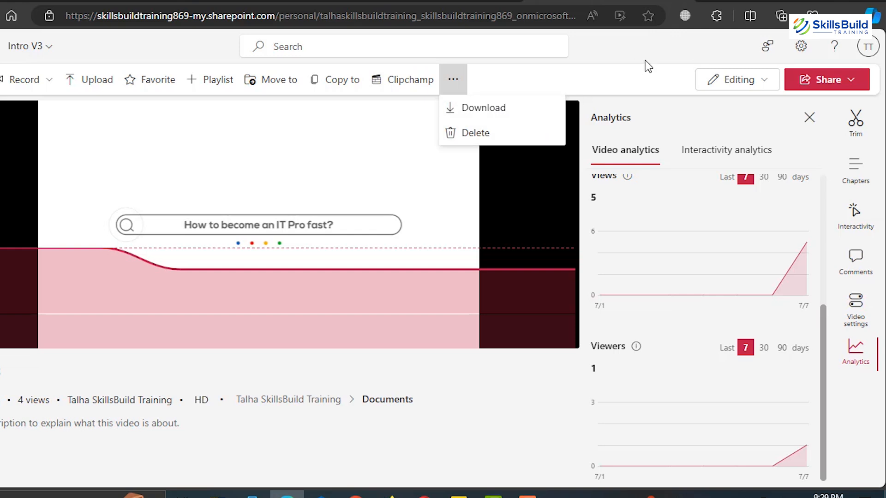
left_click(653, 74)
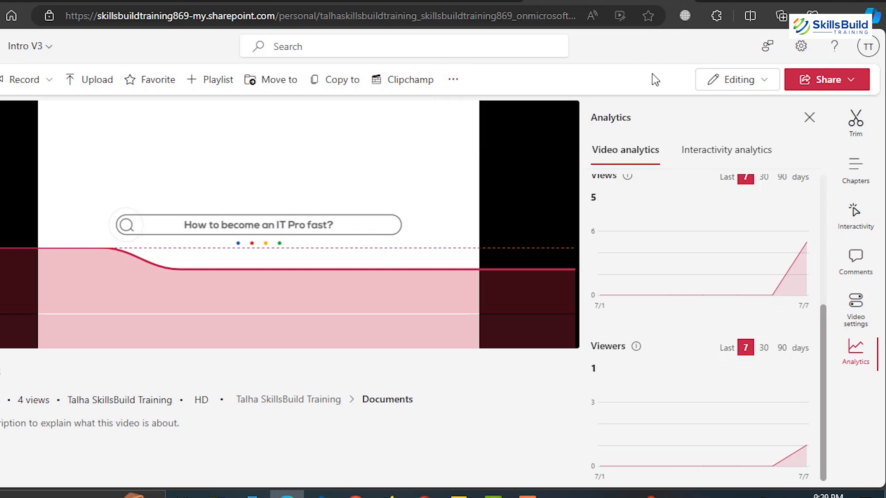
left_click(734, 81)
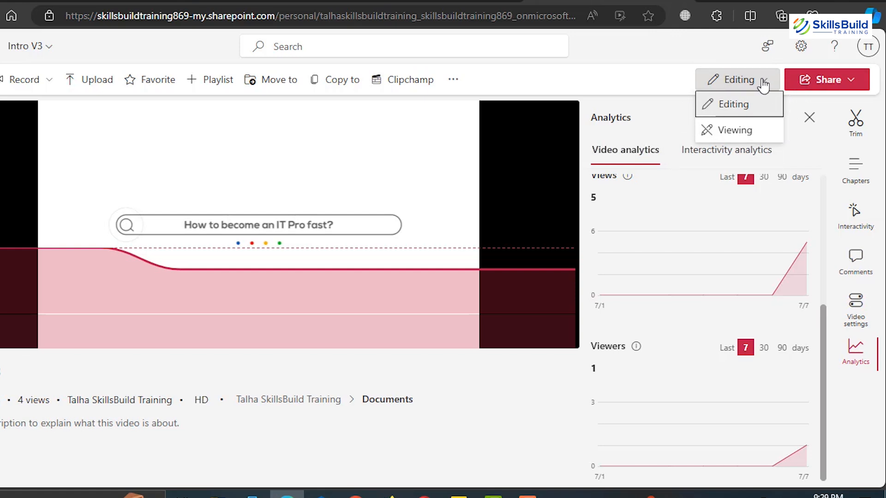
left_click(763, 84)
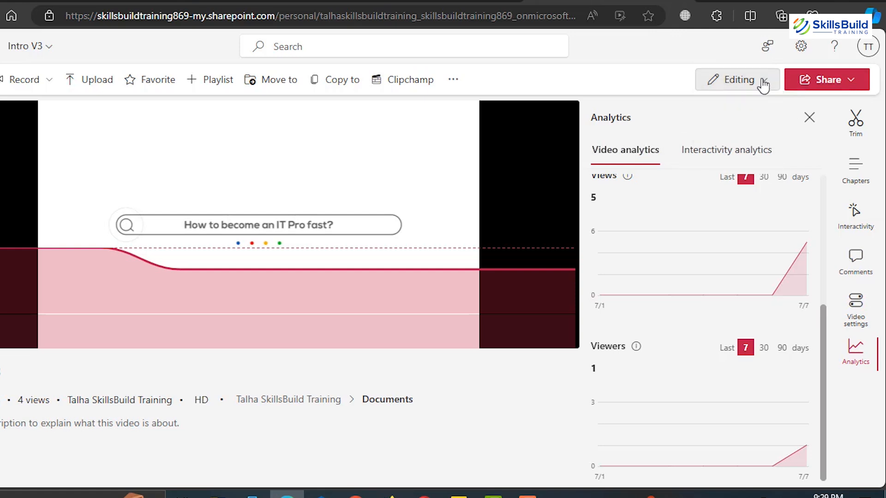
Review the video's sharing options, and examine its people, groups and links access in Manage Access
left_click(856, 83)
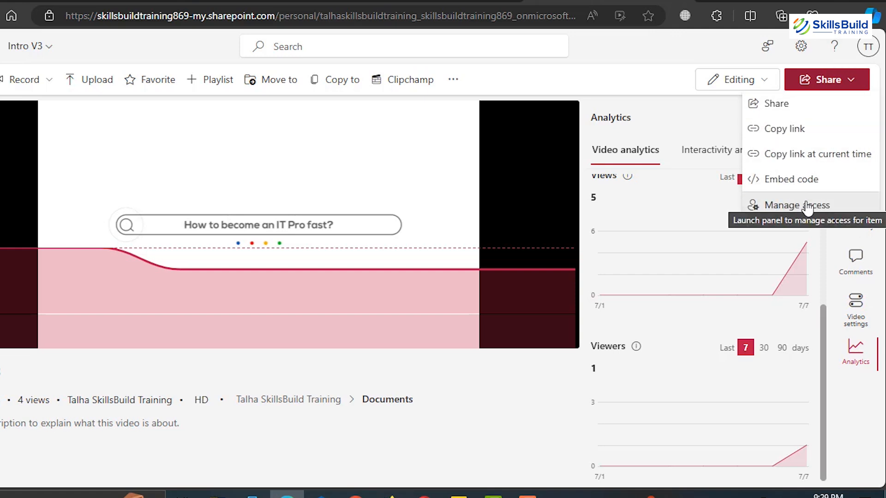
left_click(841, 207)
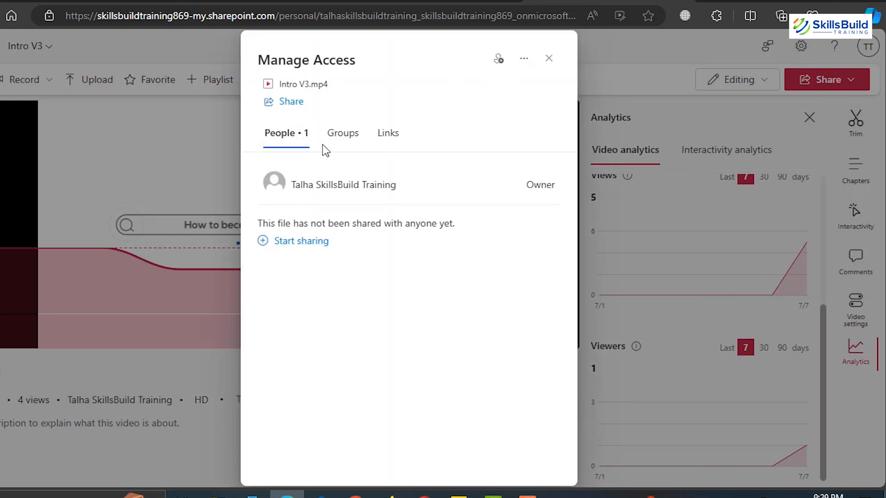
left_click(326, 148)
left_click(388, 137)
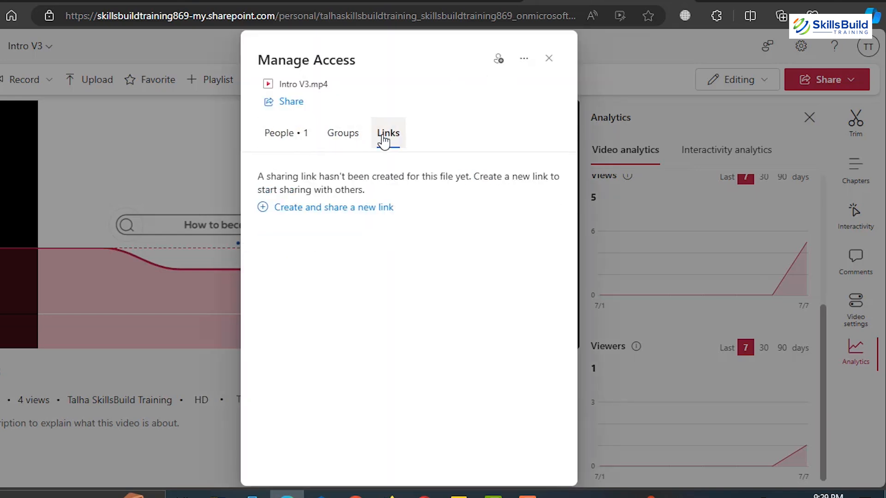
left_click(299, 138)
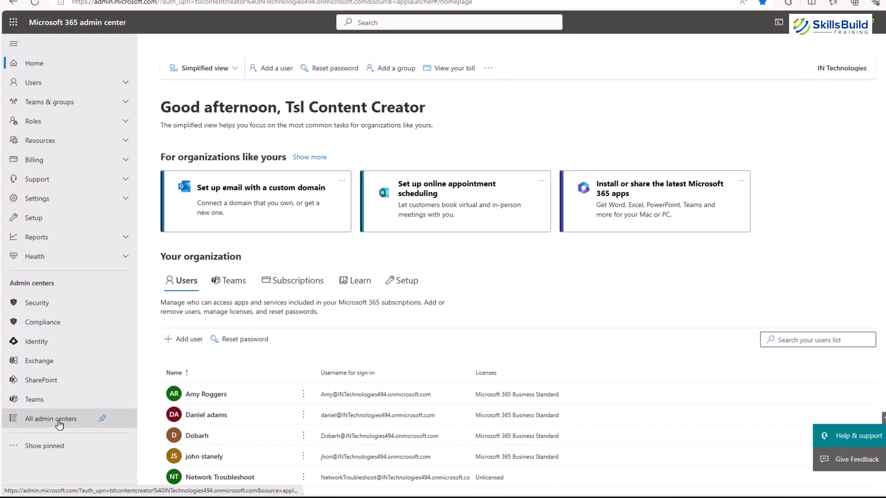
Open the Office configuration admin center from the list of all admin centers and go to its Device Configuration page
left_click(98, 401)
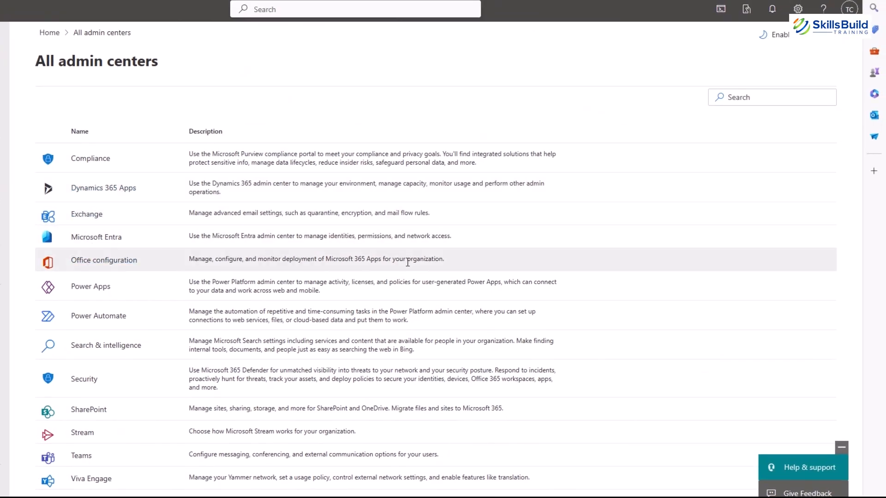
left_click(129, 265)
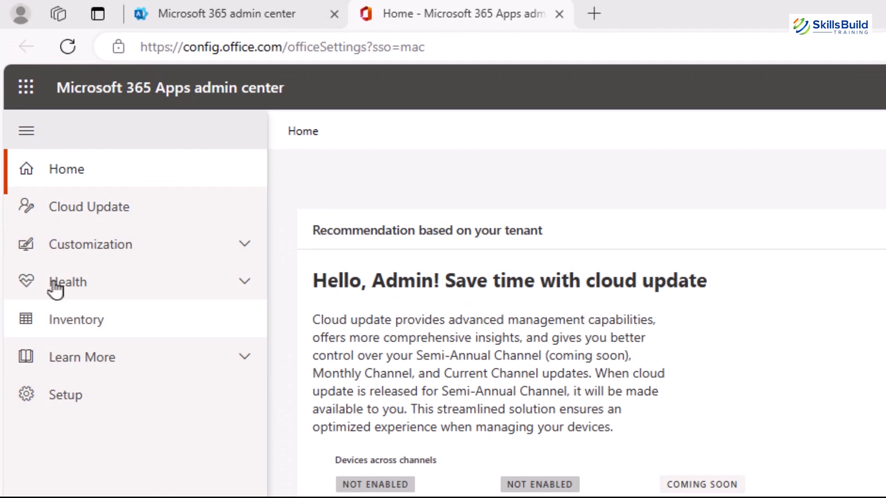
left_click(235, 245)
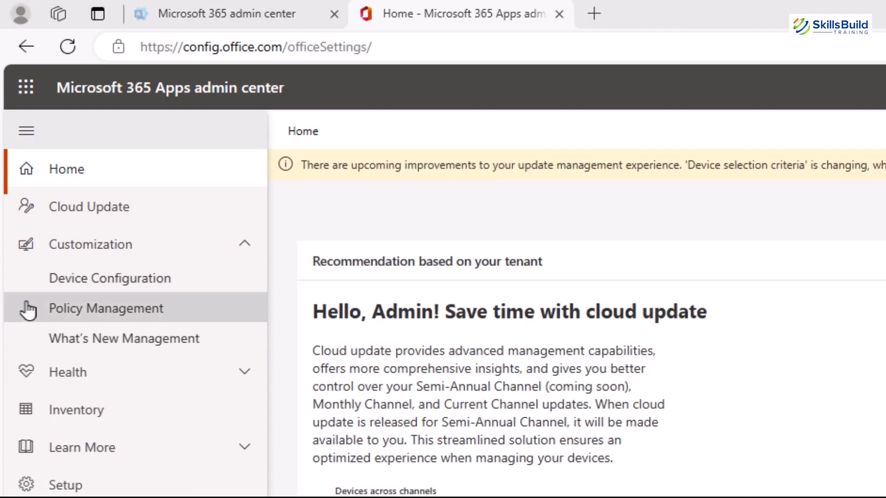
left_click(125, 284)
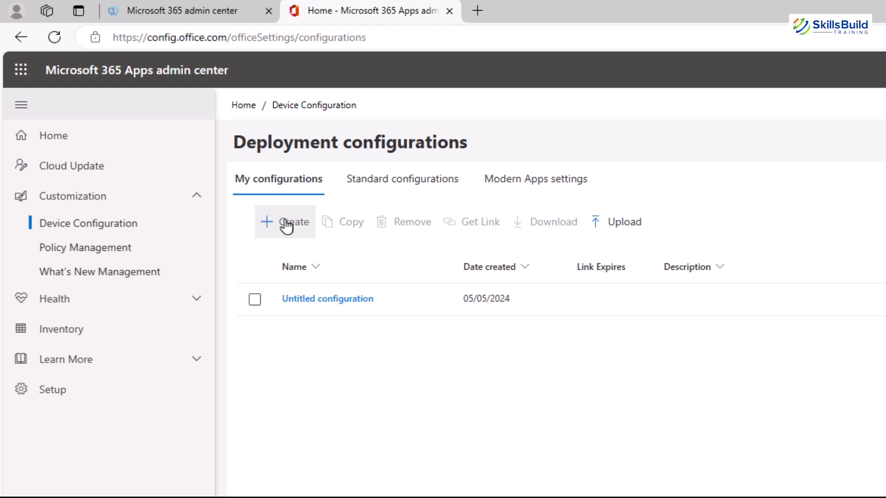
Create a new deployment configuration and review its architecture, product and update channel options without changing them
left_click(286, 227)
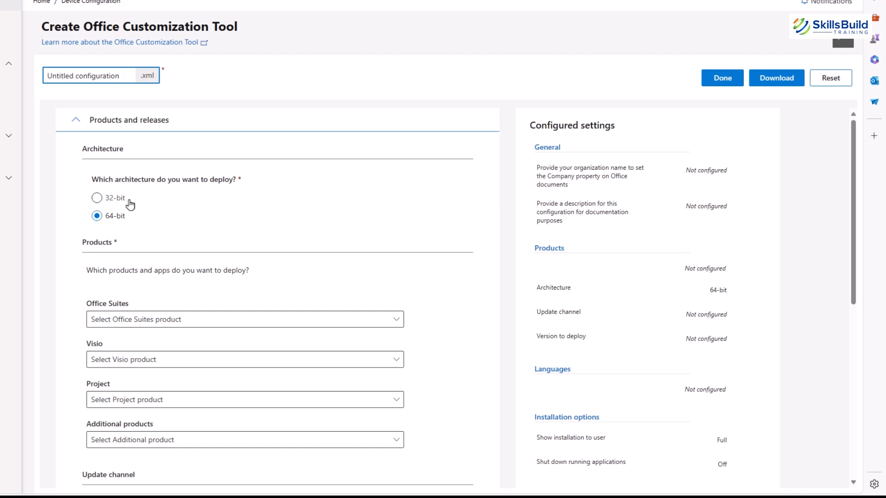
scroll(182, 290, "down", 2)
left_click(157, 247)
left_click(158, 286)
left_click(162, 326)
left_click(161, 326)
scroll(311, 344, "down", 1)
scroll(311, 330, "up", 3)
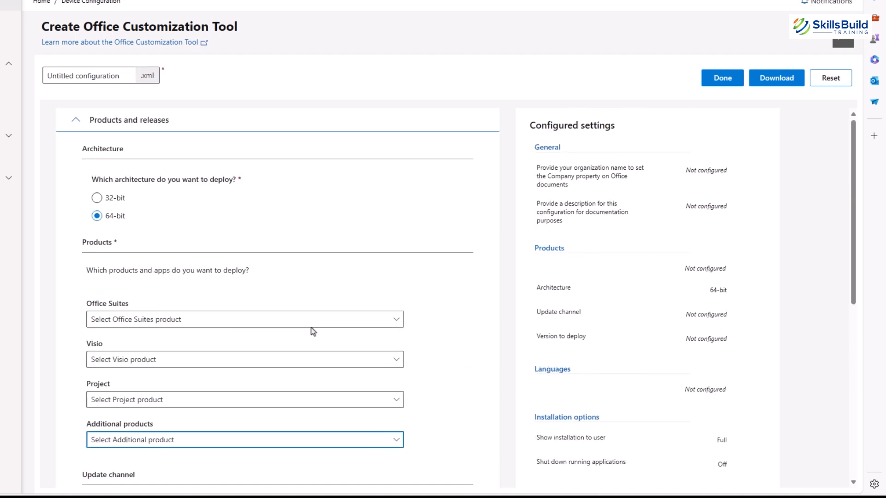
scroll(308, 258, "down", 5)
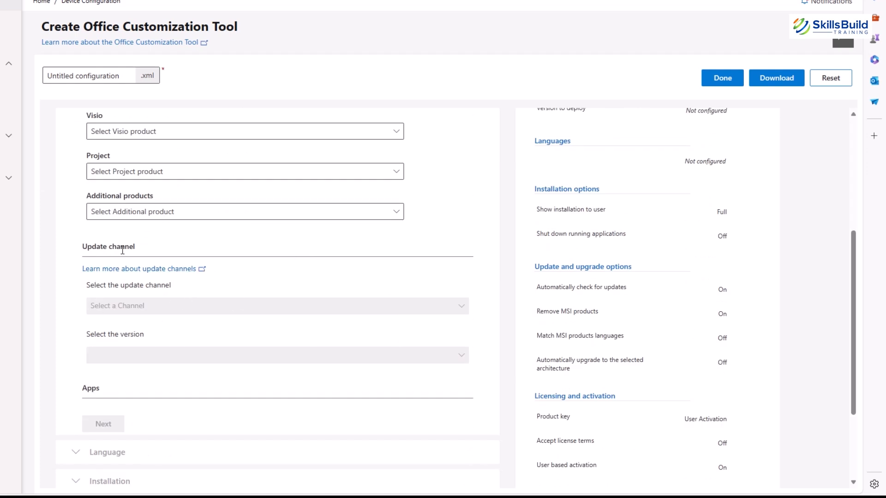
left_click_drag(145, 251, 84, 247)
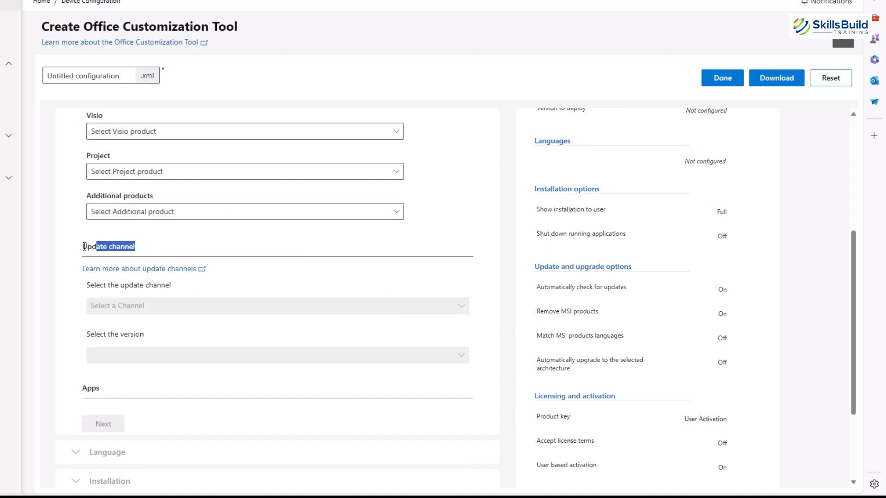
left_click(197, 286)
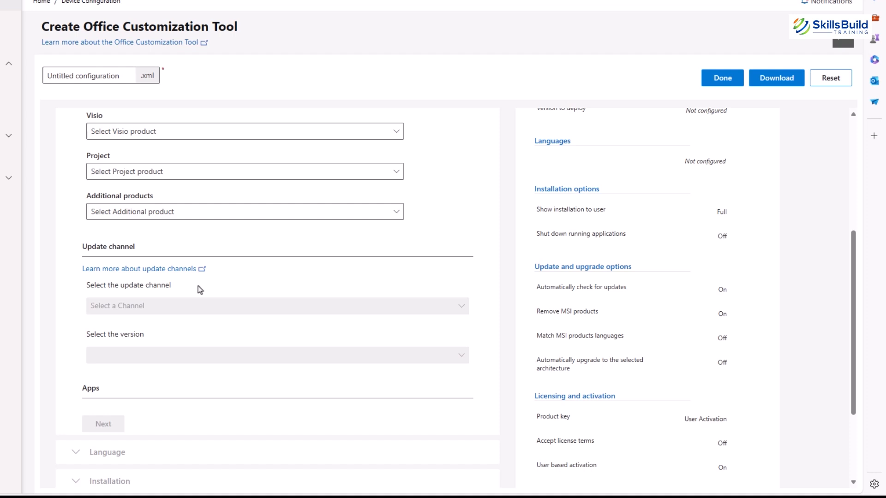
Examine the Configured settings summary, from general and product settings through licensing and activation
scroll(742, 281, "up", 5)
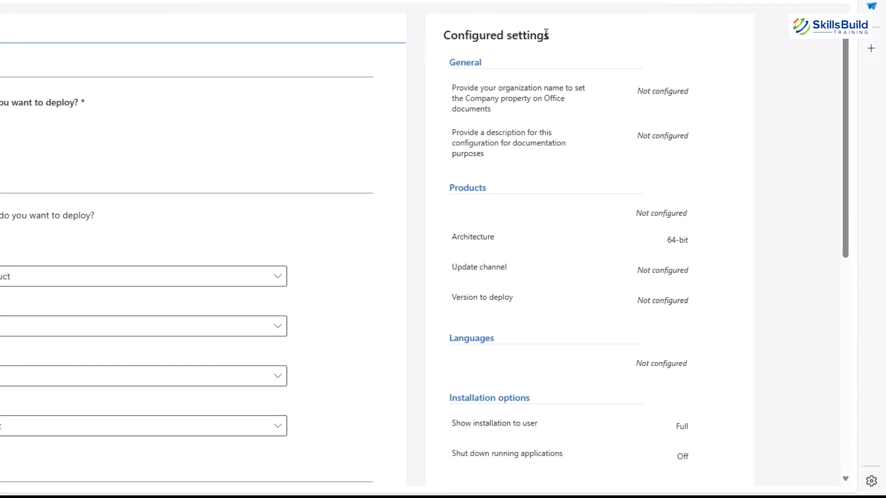
left_click_drag(550, 37, 445, 36)
left_click(511, 118)
scroll(561, 131, "down", 6)
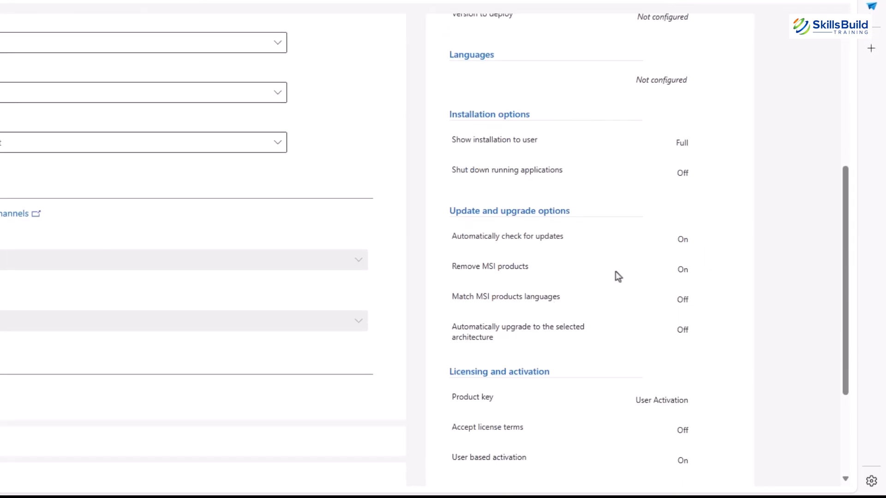
scroll(605, 263, "down", 3)
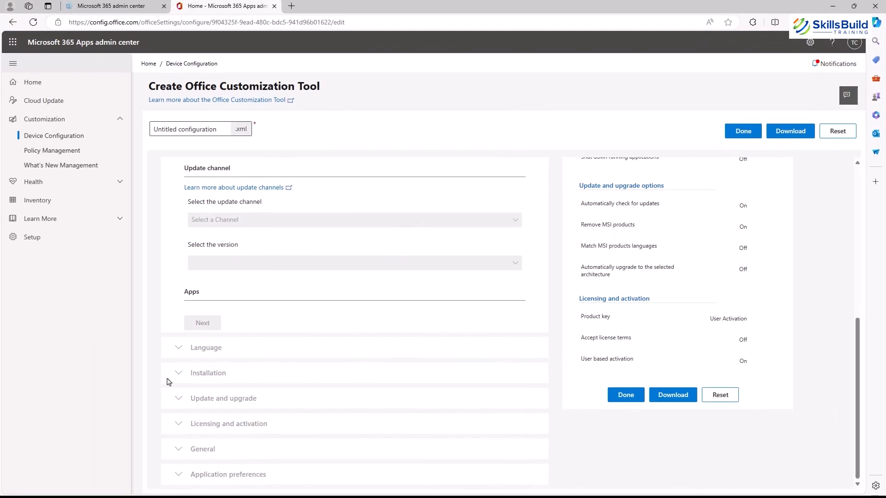
Return to the deployment configurations list and open the first untitled configuration
scroll(253, 251, "up", 3)
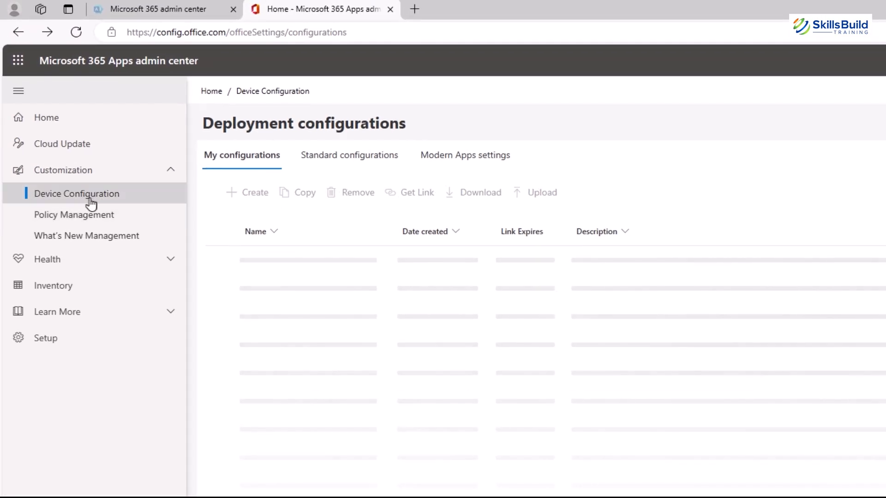
left_click(282, 261)
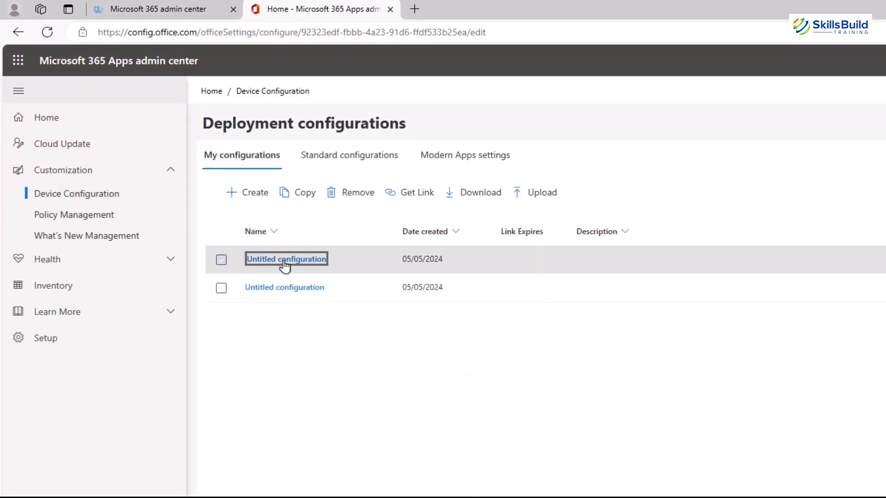
double_click(343, 183)
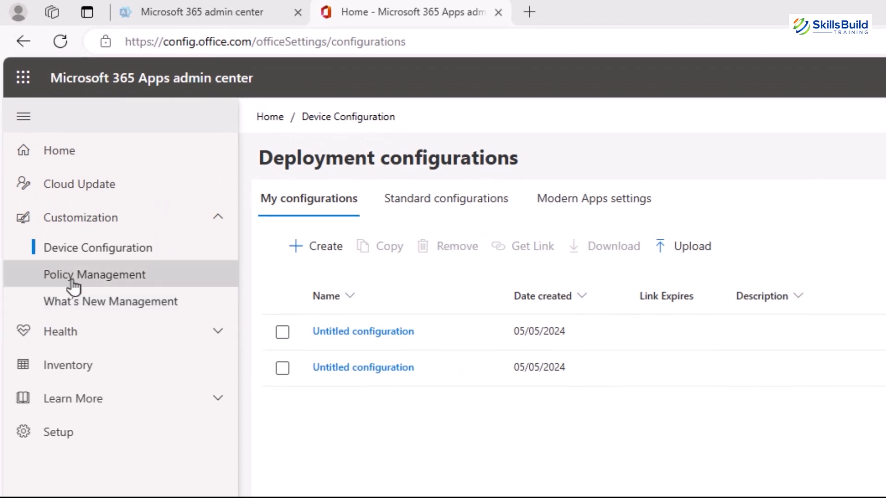
Start a new policy configuration in Policy Management, name it "work" and continue to the scope stage
left_click(72, 282)
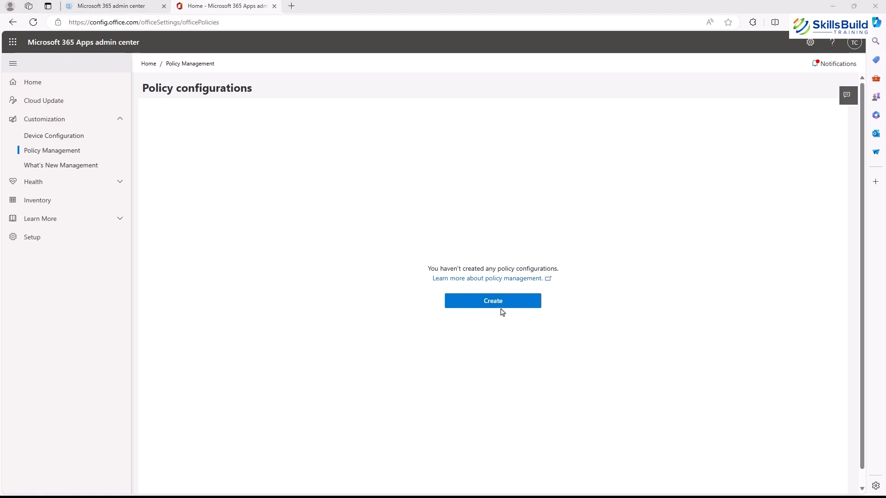
left_click(501, 303)
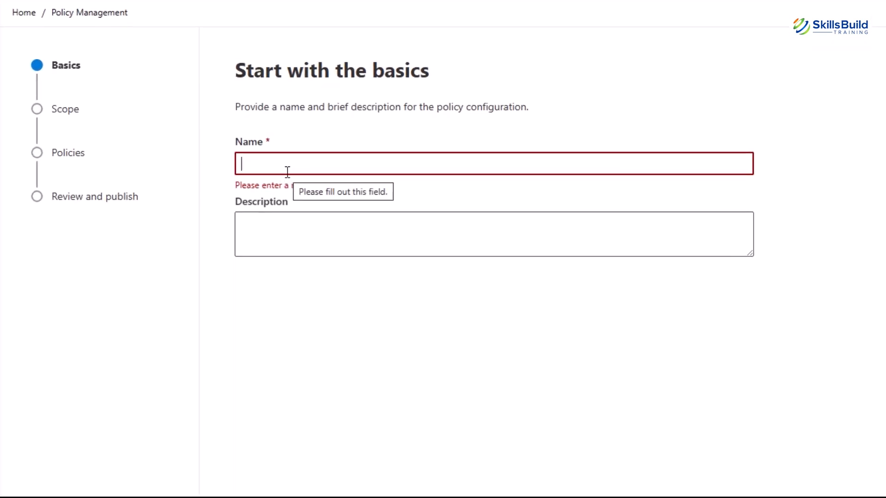
left_click(287, 172)
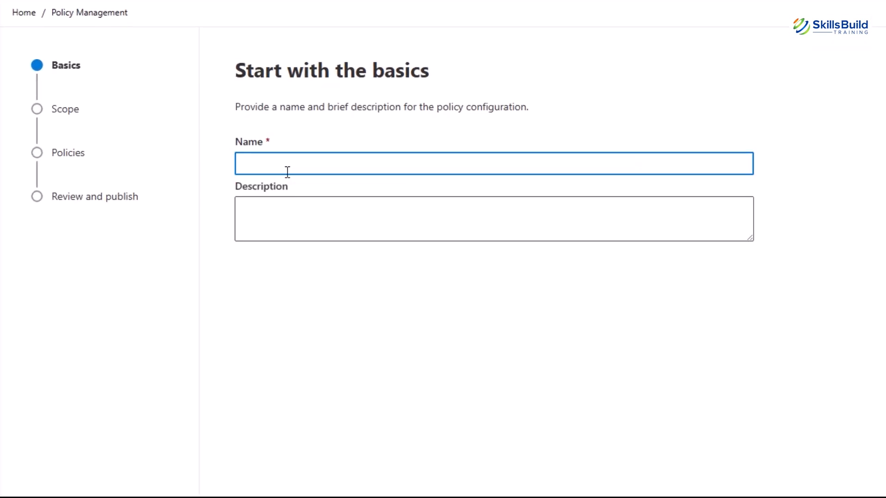
type("work")
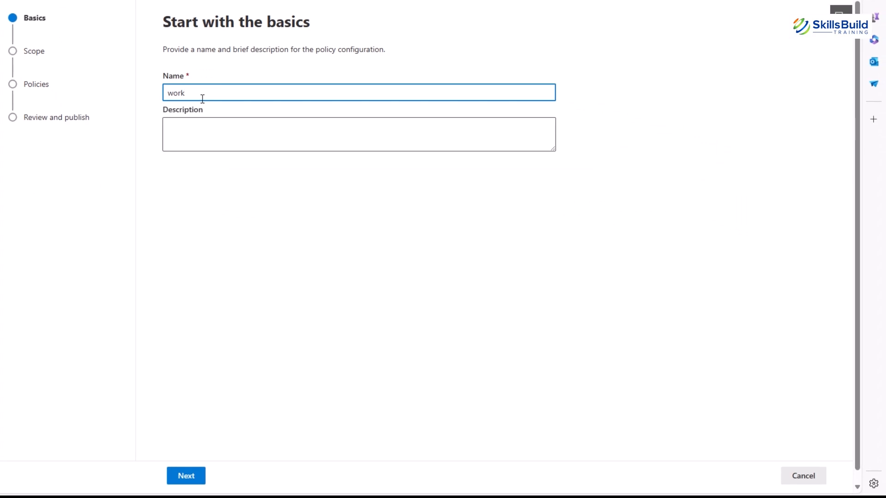
left_click(176, 481)
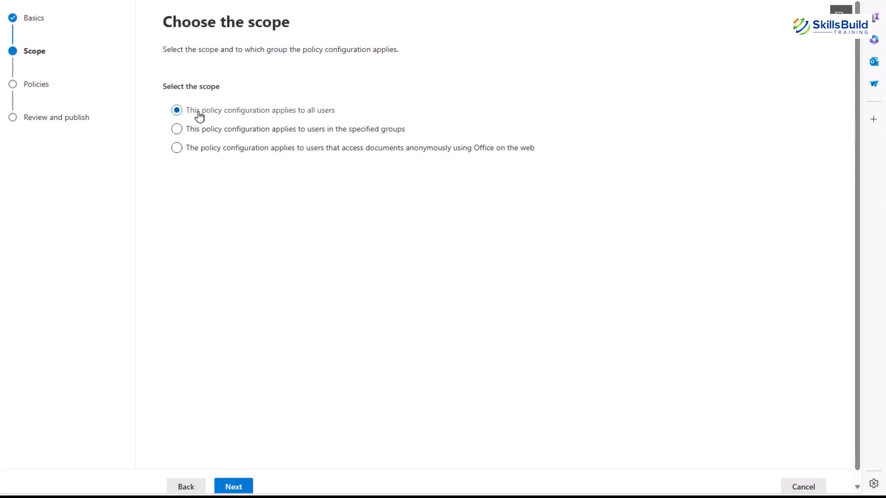
left_click(176, 148)
left_click(177, 129)
left_click(197, 202)
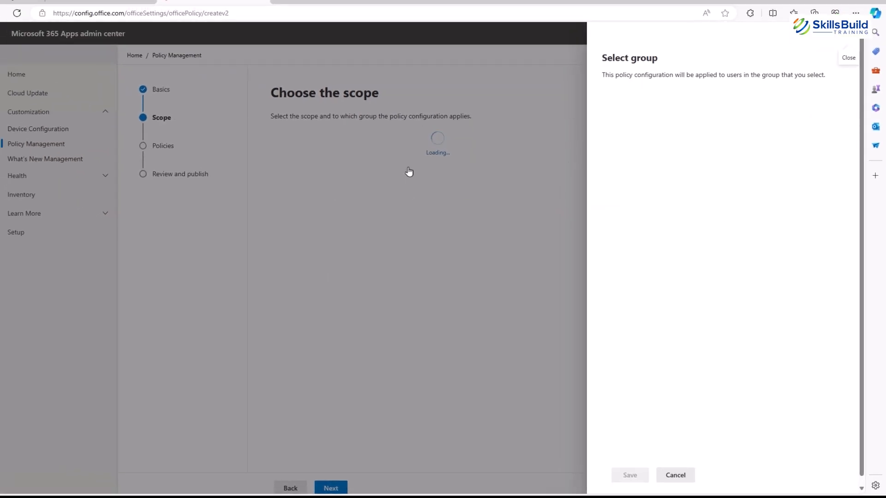
left_click(675, 477)
Set the policy scope to users that access documents anonymously using Office on the web and continue to the policy settings
left_click(283, 200)
scroll(415, 260, "down", 1)
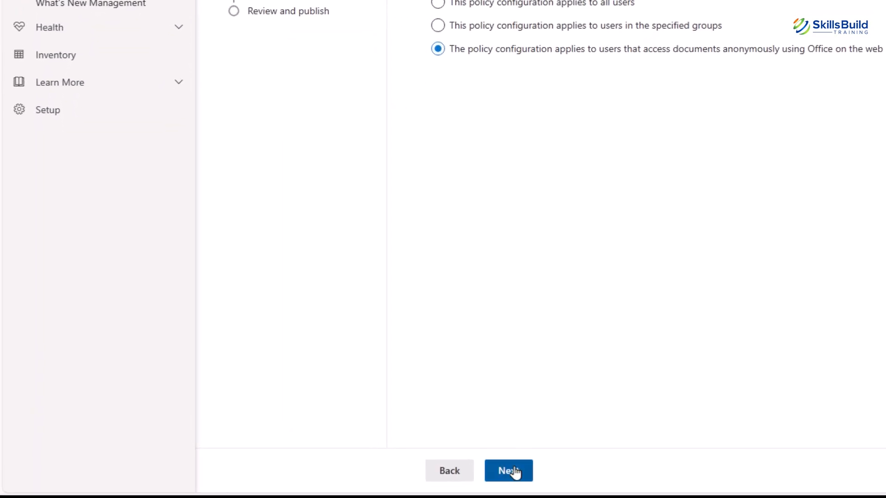
left_click(508, 471)
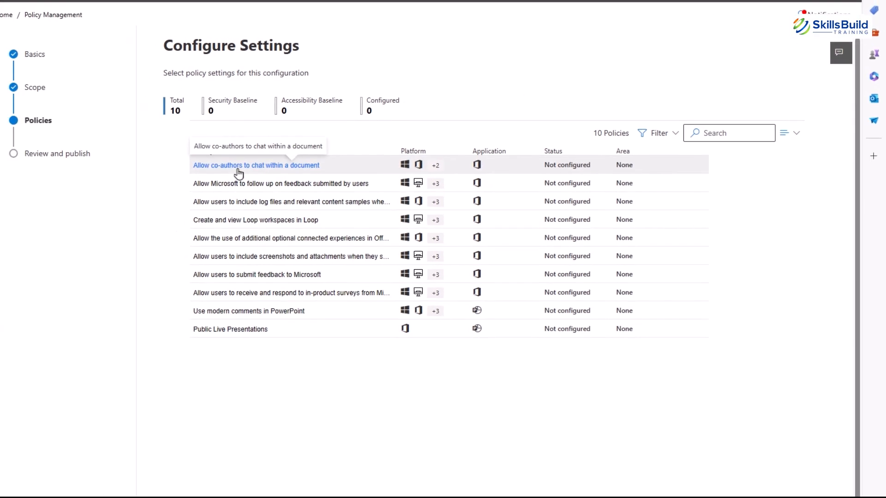
left_click(238, 166)
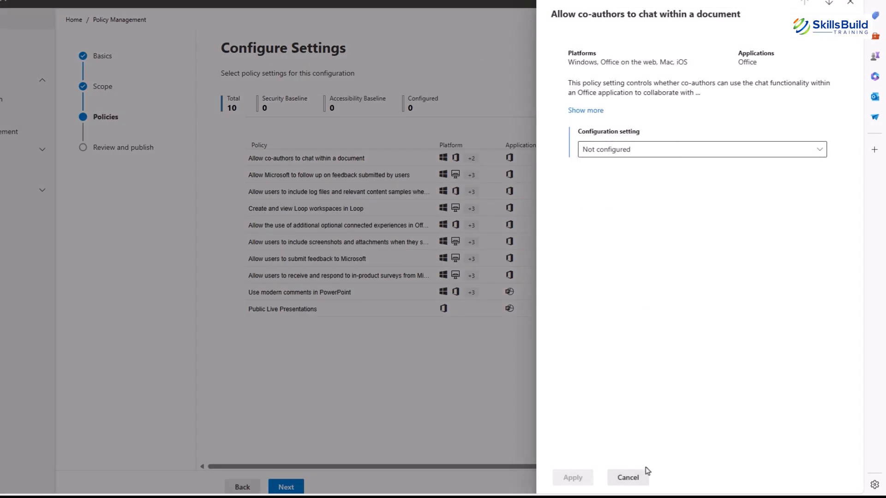
left_click(633, 478)
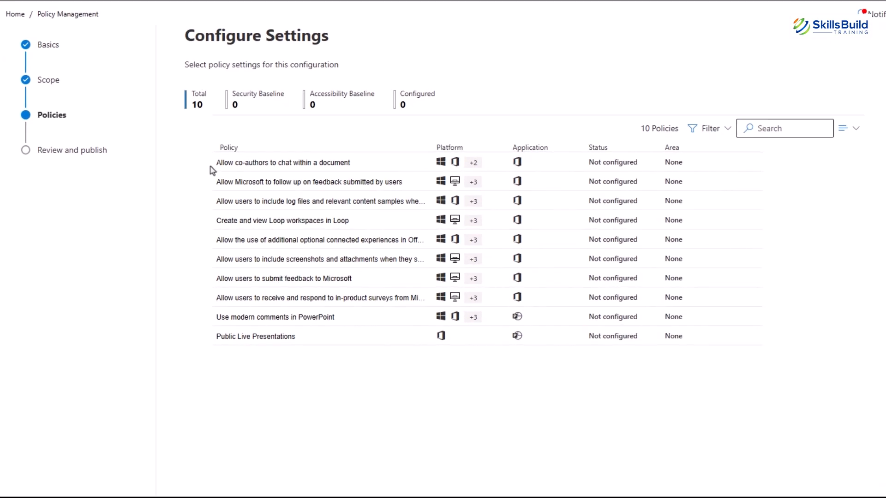
left_click_drag(212, 171, 351, 165)
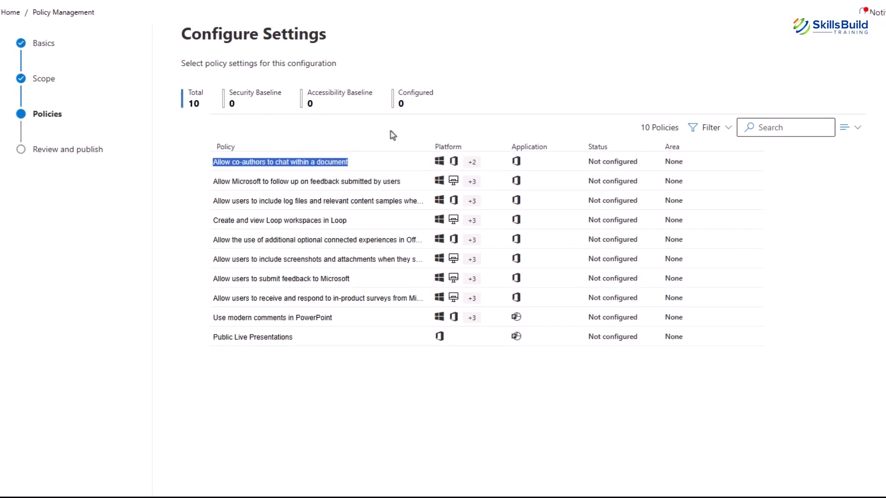
left_click(467, 449)
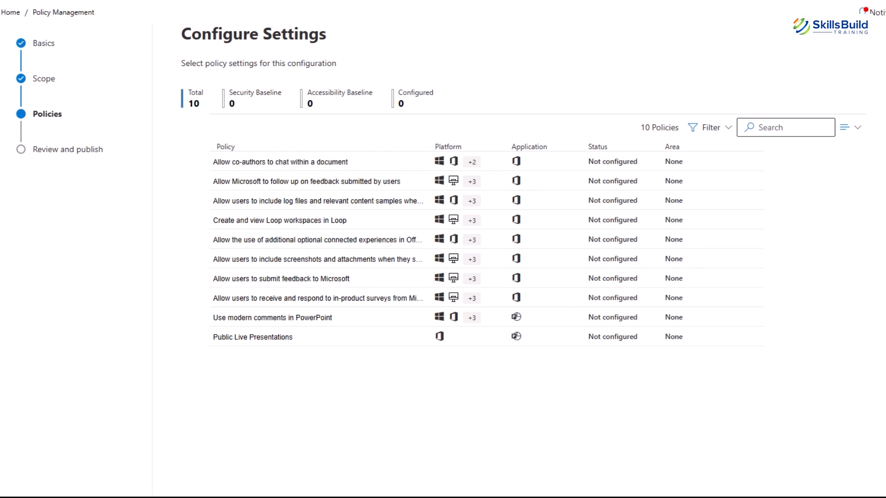
Set the policy "Allow co-authors to chat within a document" to Enabled and apply it
left_click(326, 164)
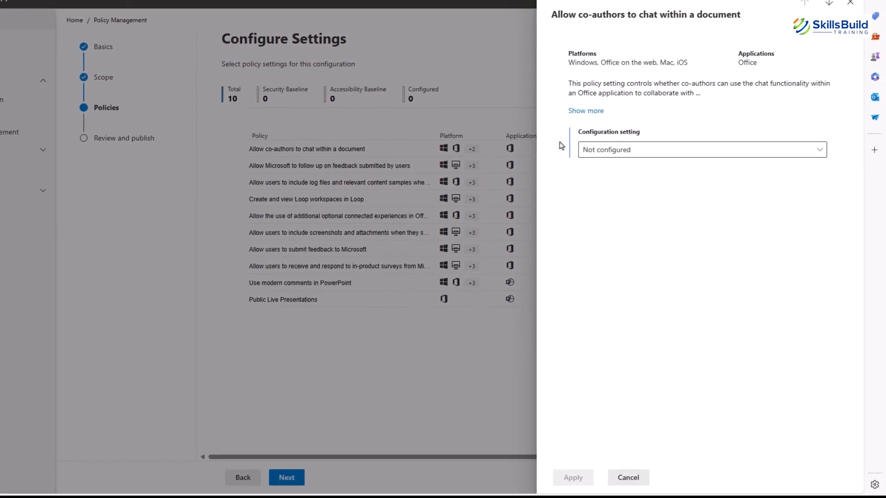
left_click(632, 151)
left_click(605, 185)
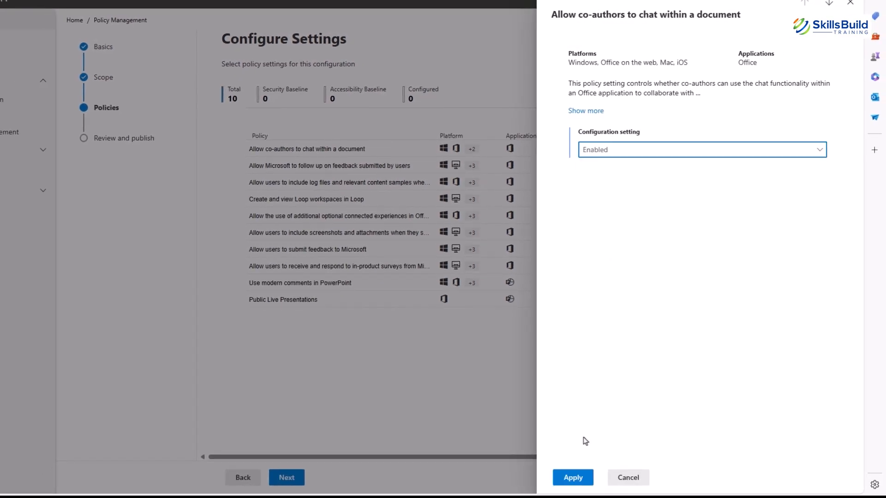
left_click(573, 479)
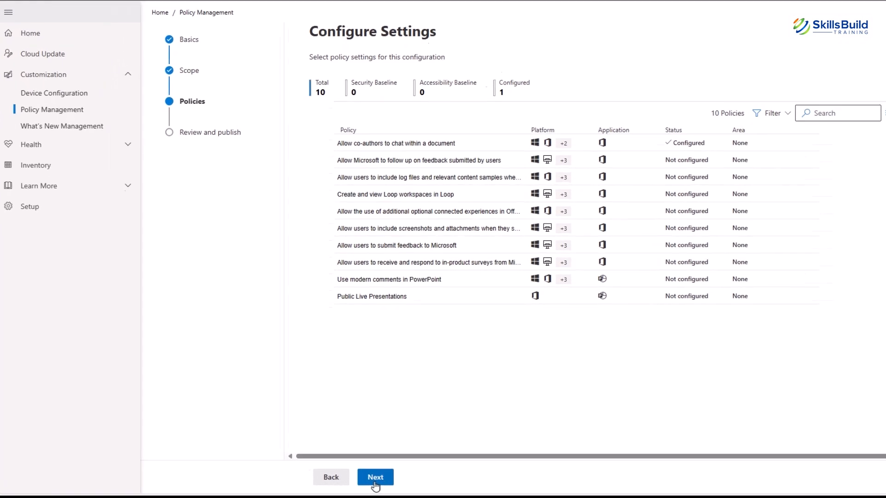
Continue to the review stage, create the "work" policy configuration and finish the wizard
left_click(375, 480)
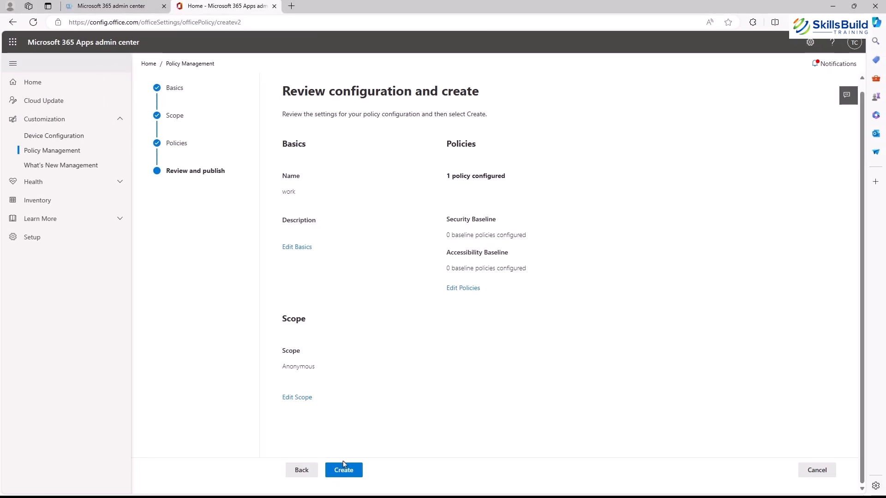
left_click(342, 475)
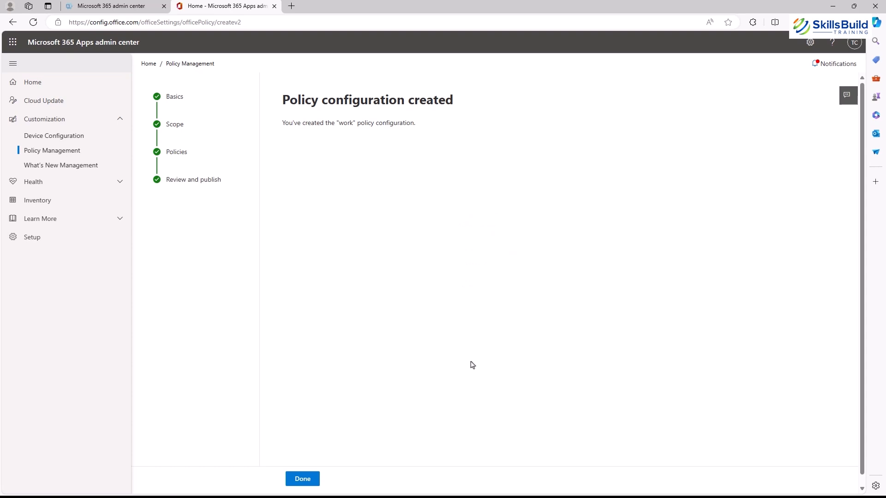
left_click(303, 478)
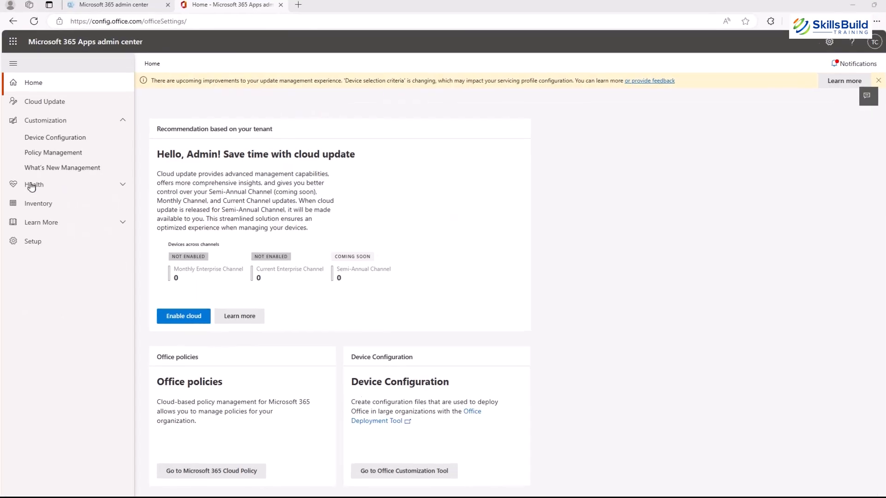
Look through the Service Health, OneDrive Sync and Security Update Status pages under Health, and open Inventory
left_click(32, 185)
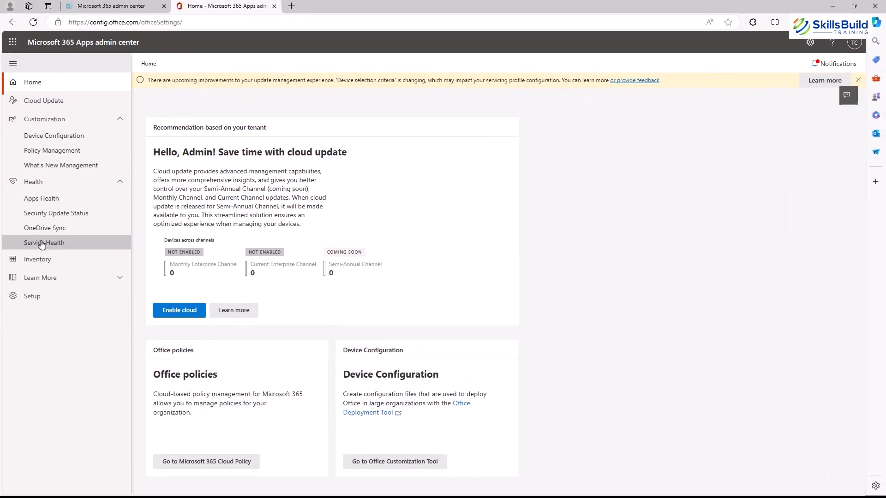
left_click(42, 244)
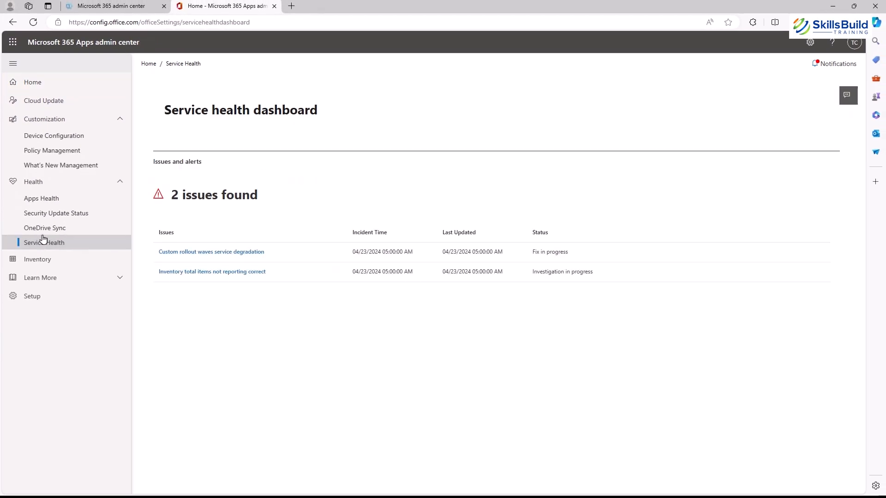
left_click(43, 230)
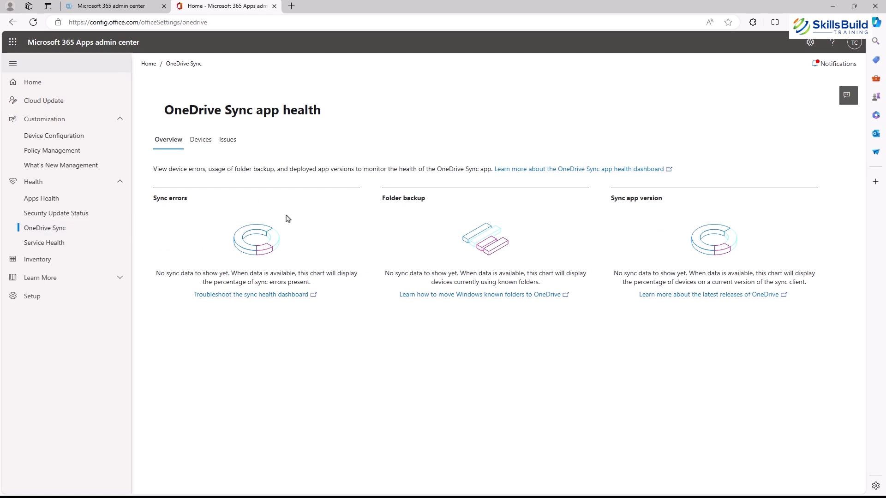
left_click(73, 215)
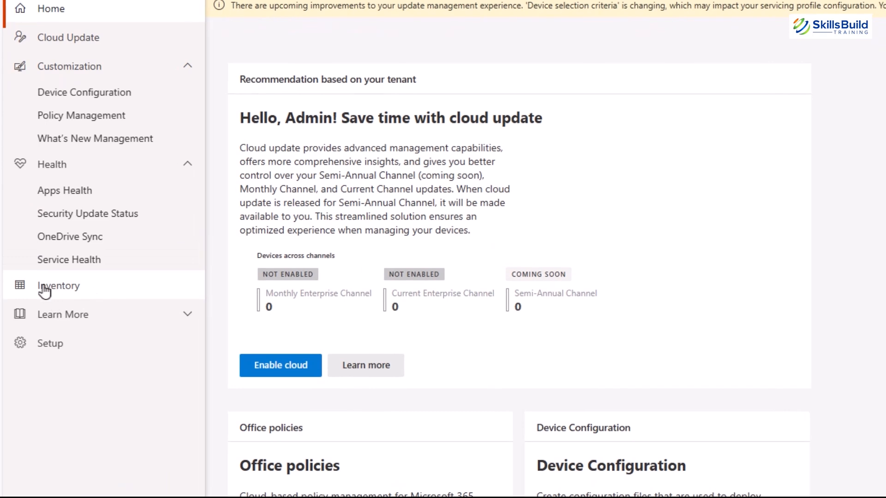
left_click(53, 288)
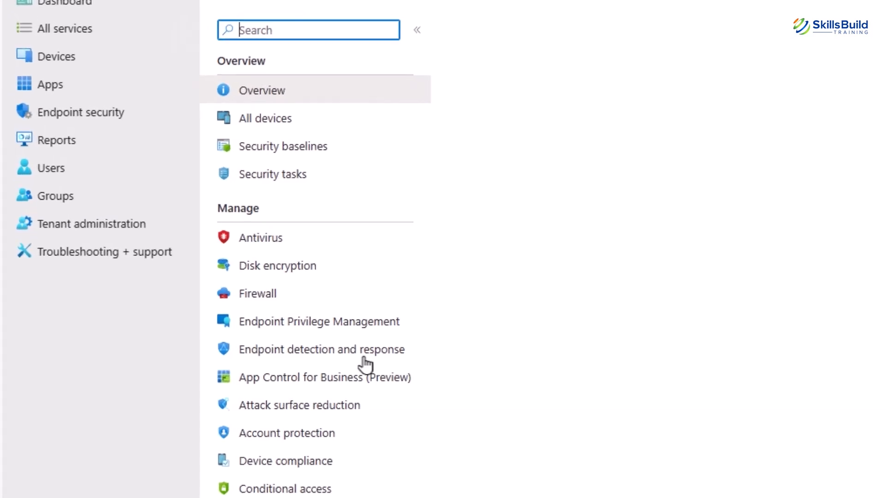
Open Tenant administration in the Microsoft Intune admin center and view its connector status and service health and message center
left_click(89, 238)
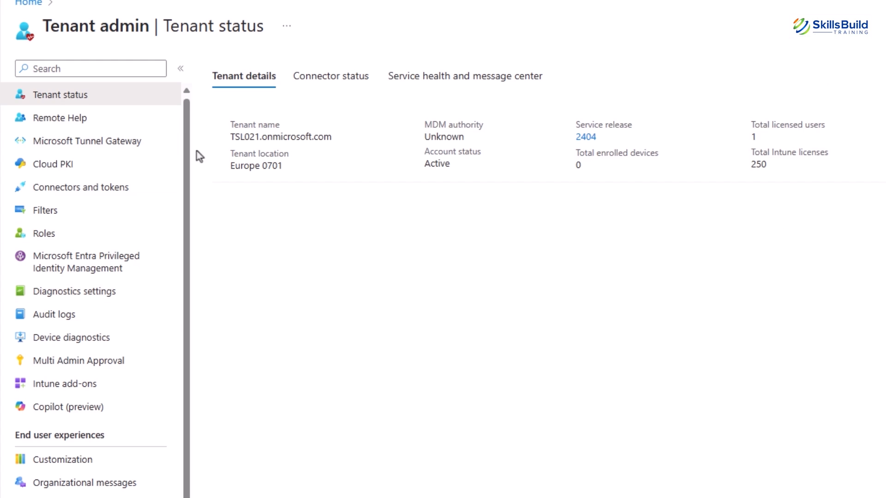
left_click(340, 88)
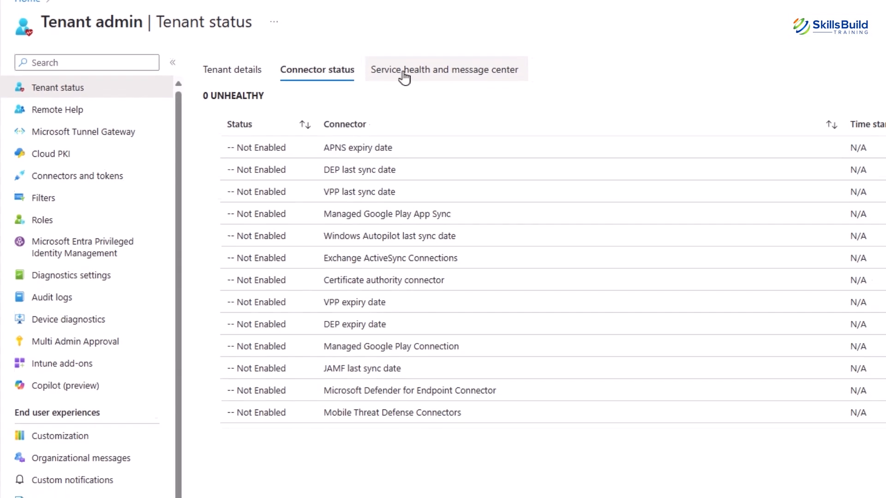
left_click(405, 74)
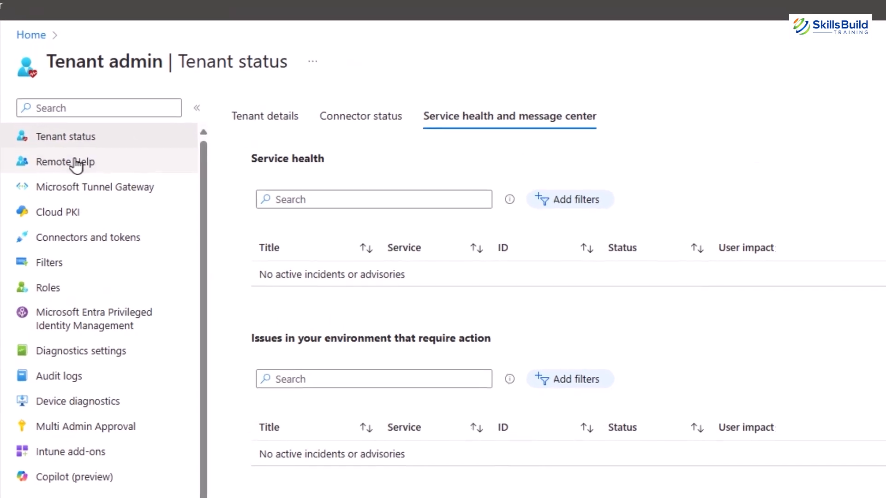
Open Remote Help in the tenant administration and examine its availability notice and current active sessions
left_click(73, 164)
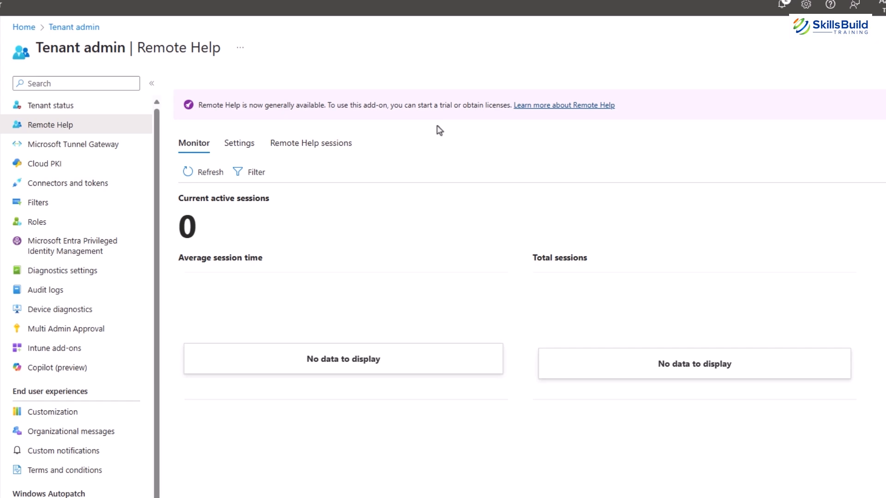
left_click_drag(199, 105, 501, 148)
left_click(500, 148)
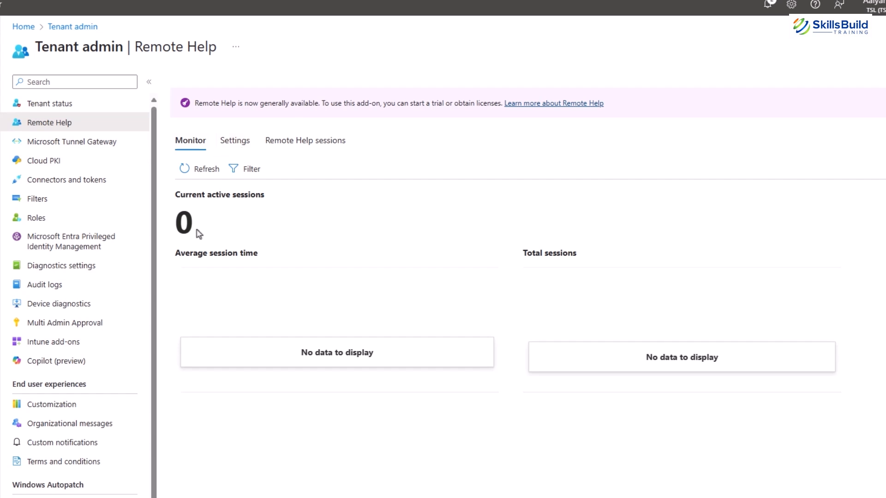
left_click_drag(264, 195, 169, 196)
left_click(251, 213)
View the Remote Help settings and open their configuration options for enabling, unenrolled devices and chat
left_click(236, 143)
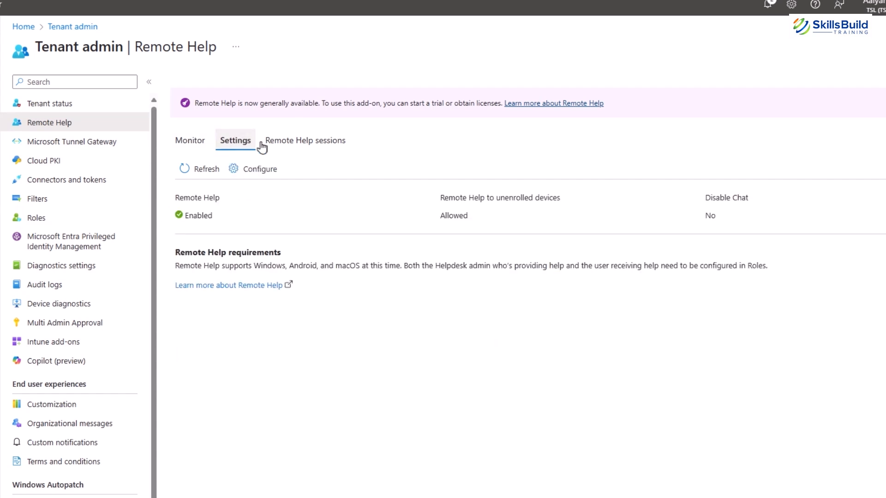
double_click(205, 216)
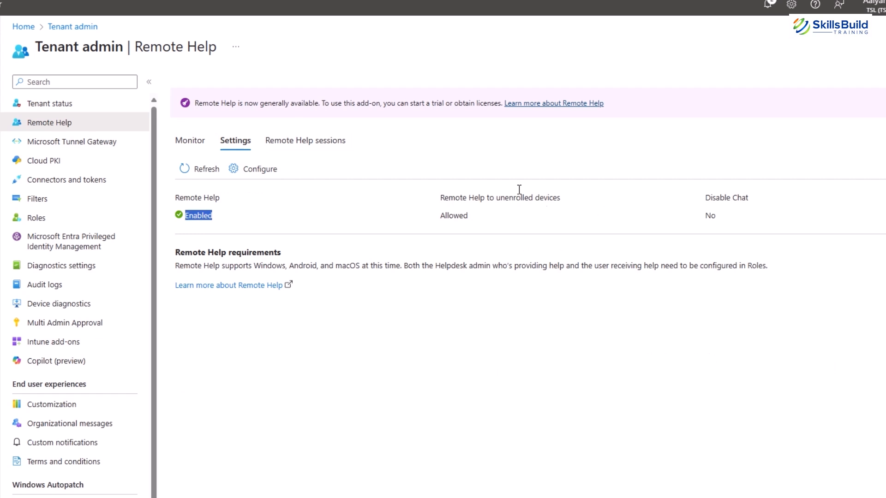
left_click(201, 193)
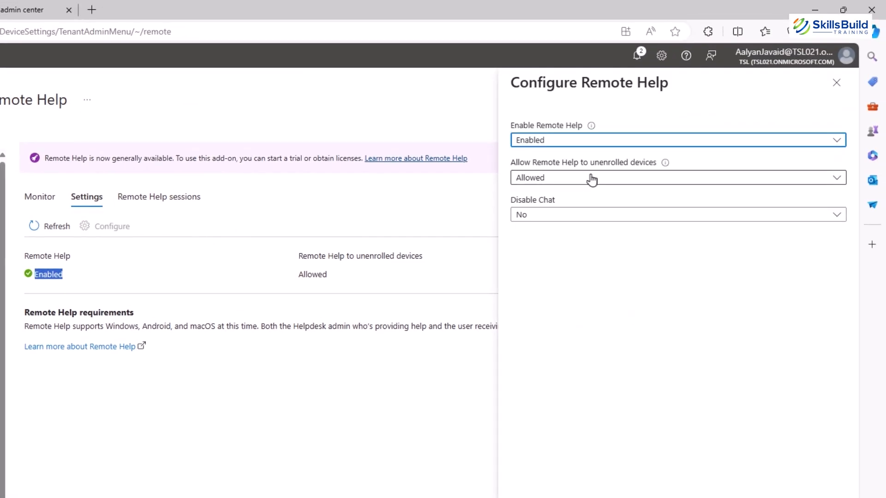
left_click(618, 110)
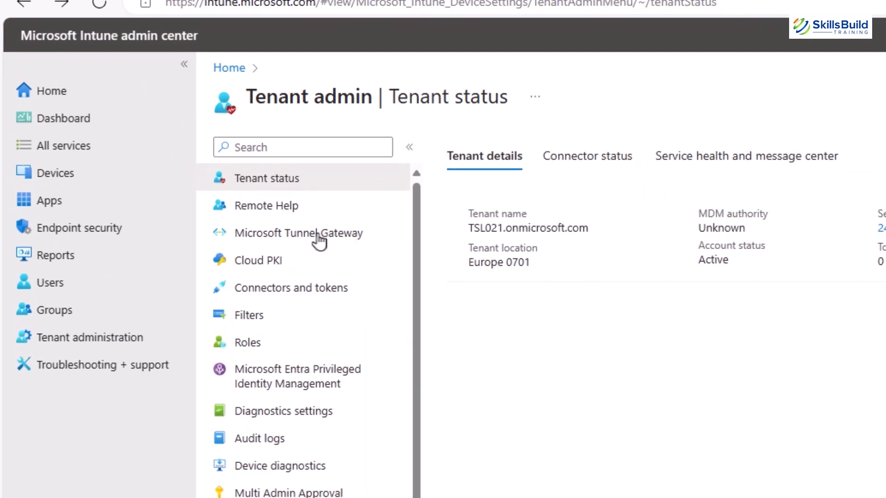
Browse Microsoft Tunnel Gateway, viewing its servers, sites, server configurations, health status and getting-started overview
left_click(294, 240)
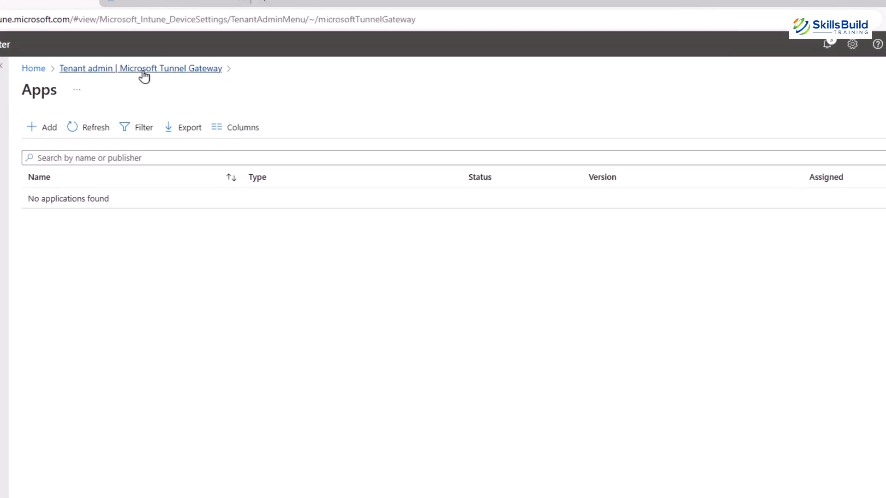
left_click(182, 68)
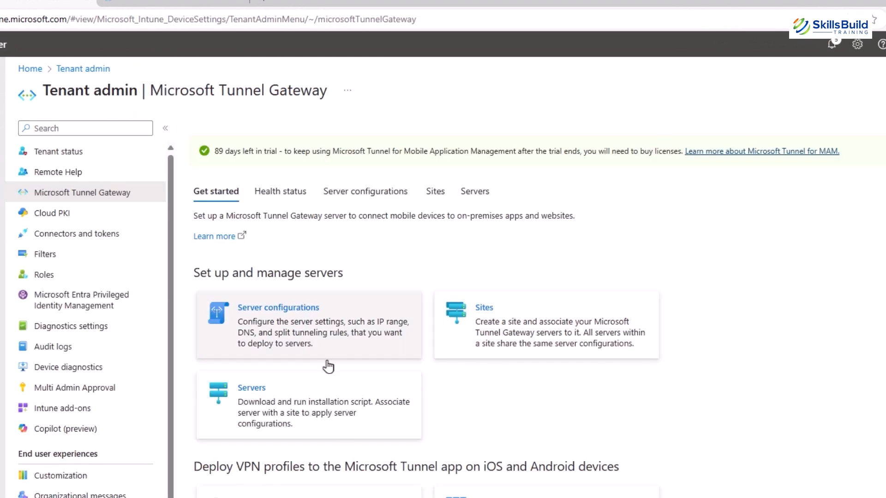
left_click(475, 191)
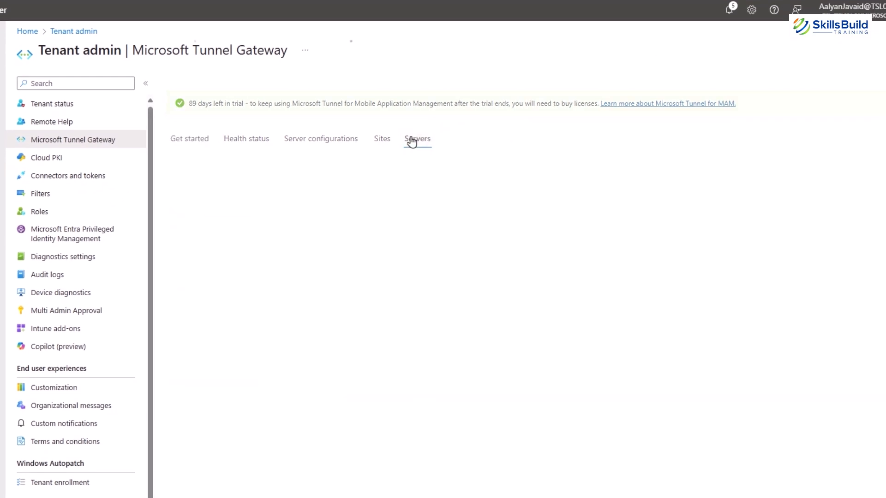
left_click(383, 147)
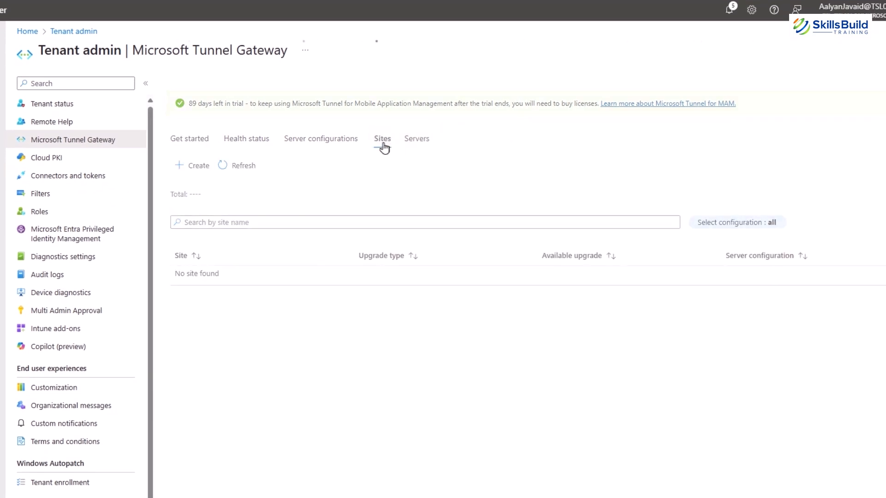
left_click(330, 145)
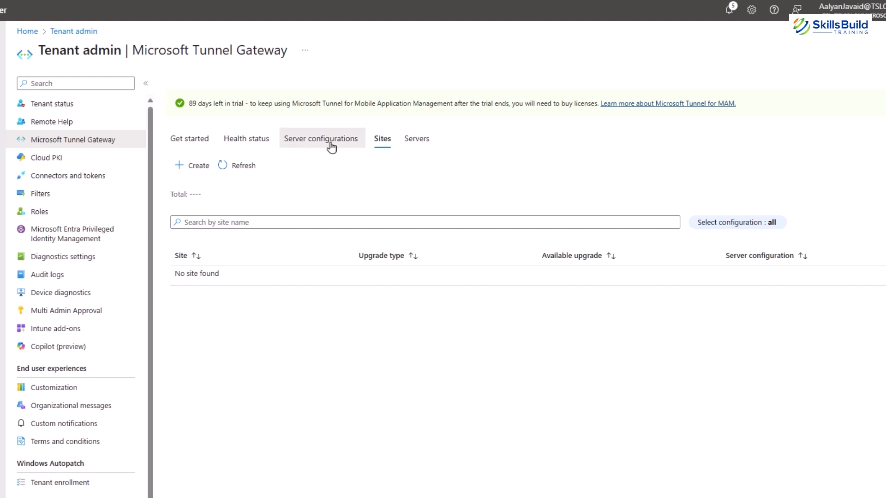
left_click(245, 138)
left_click(192, 142)
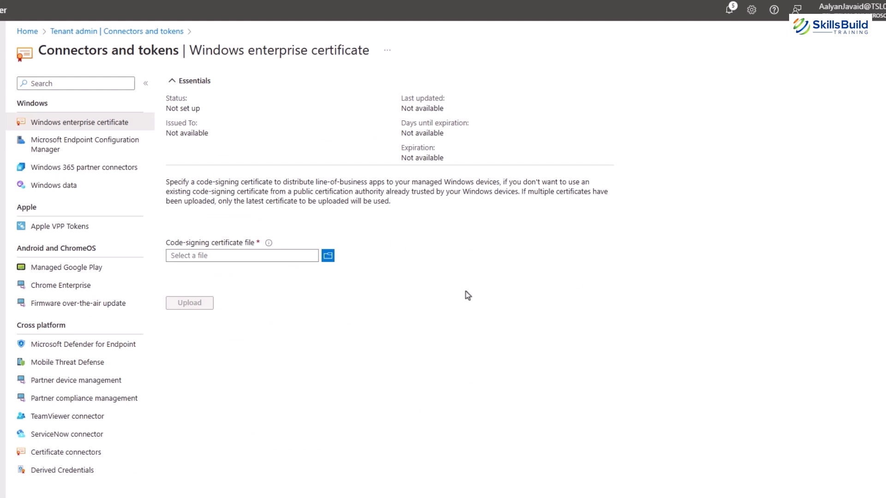
Examine the Windows enterprise certificate page under Connectors and tokens, including its Essentials section and the code-signing certificate description
left_click_drag(41, 55, 370, 51)
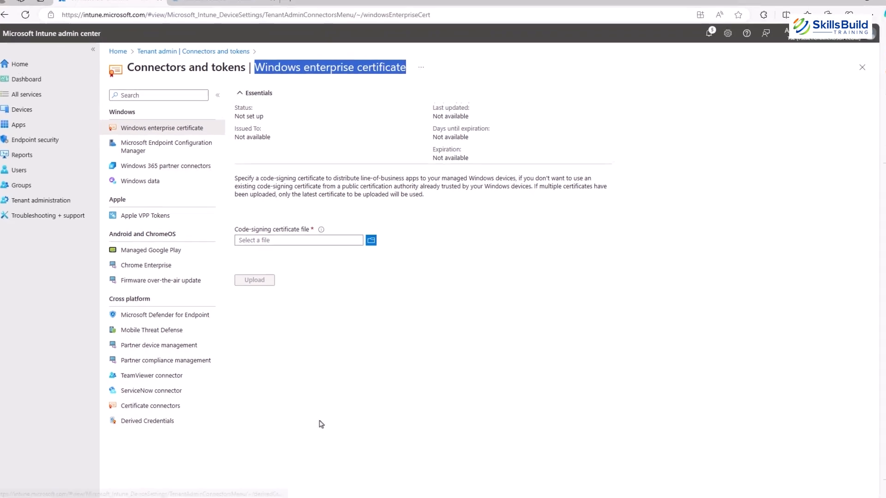
left_click(602, 390)
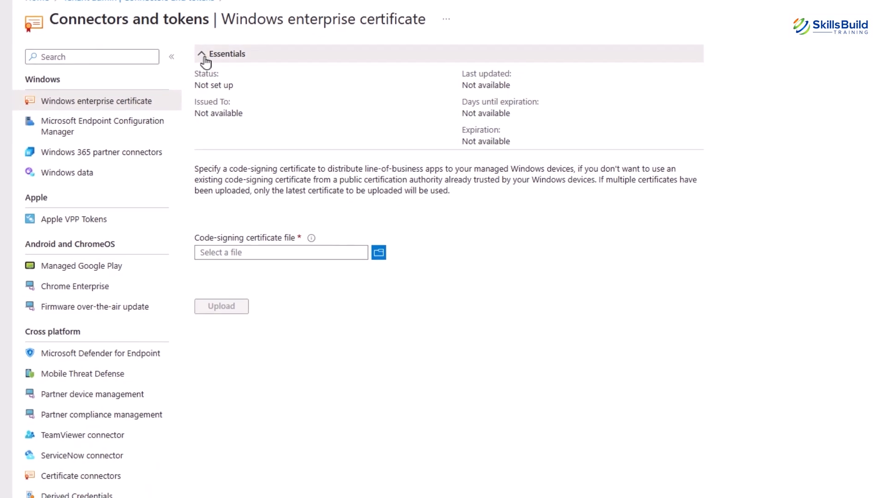
left_click(206, 61)
left_click(206, 62)
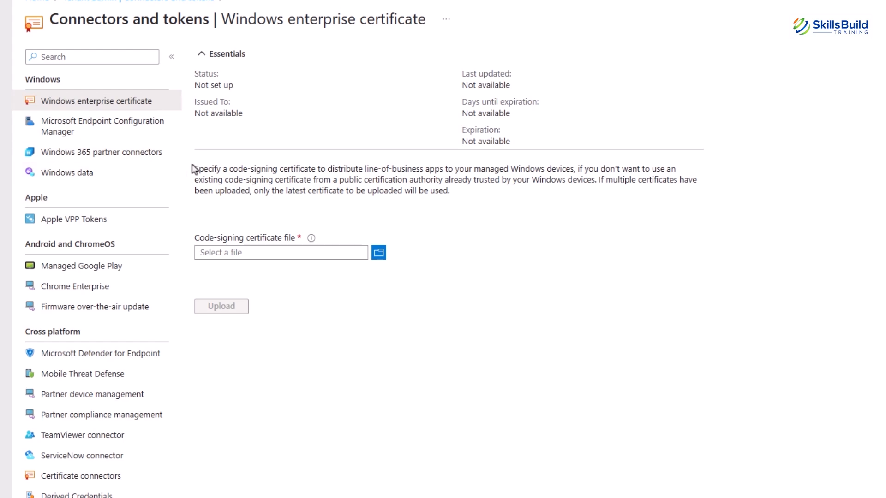
left_click_drag(194, 169, 466, 199)
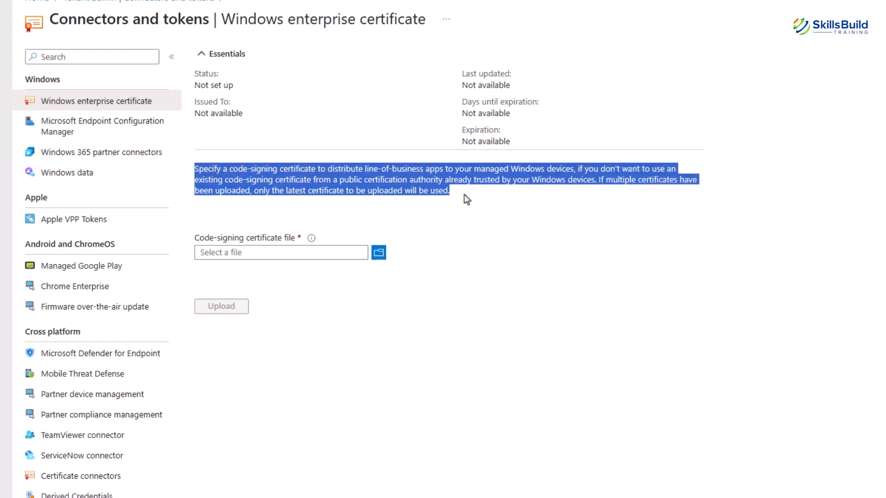
left_click(488, 199)
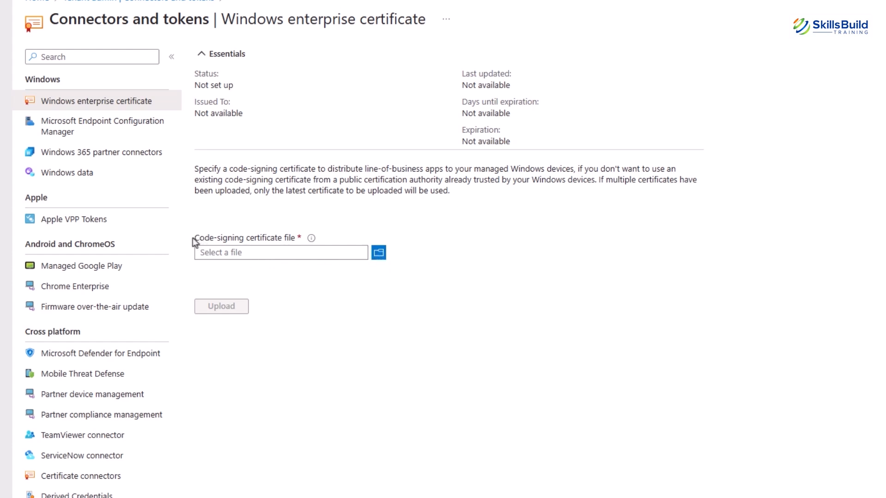
Examine the code-signing certificate file field's help text and the extra page options on the Windows enterprise certificate page
left_click_drag(195, 241, 295, 242)
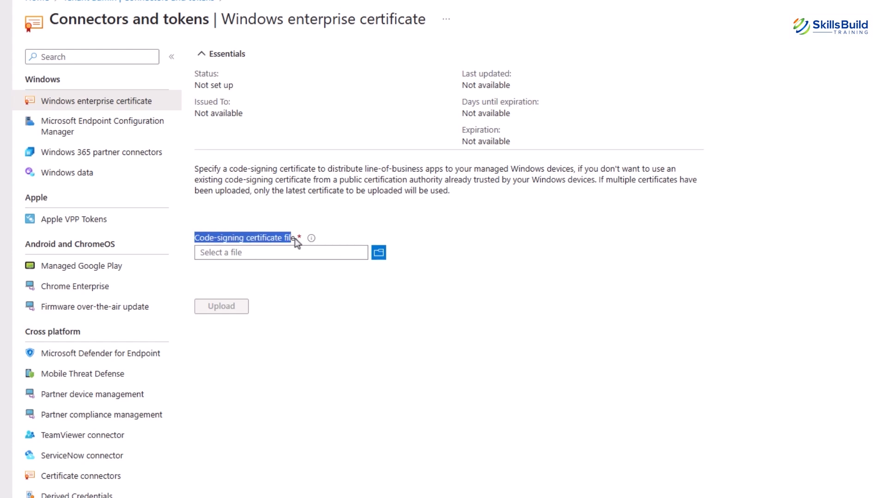
mouse_move(310, 239)
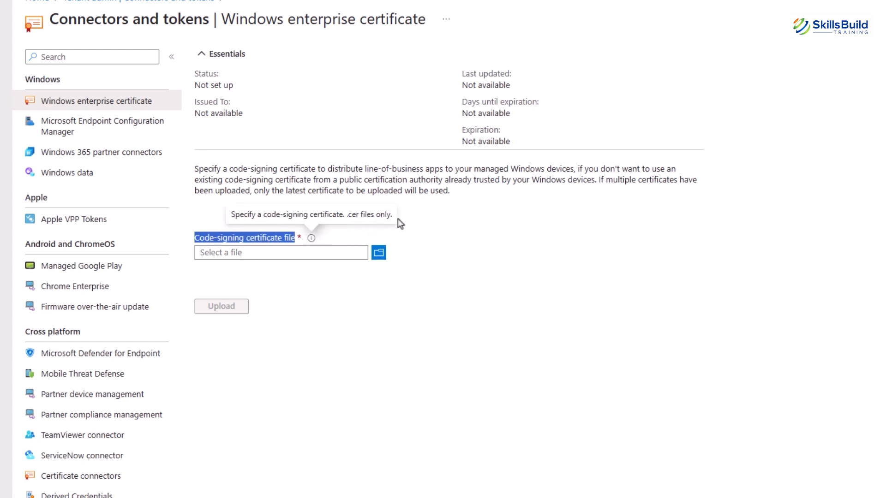
left_click(501, 193)
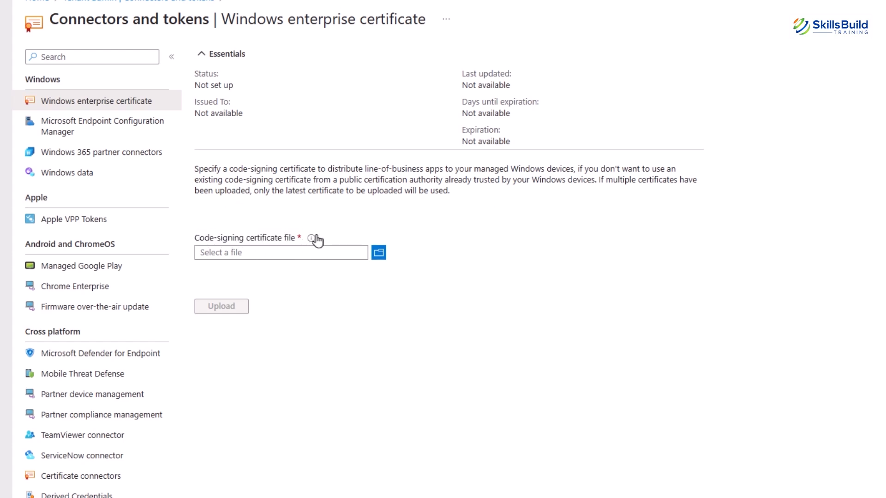
mouse_move(313, 240)
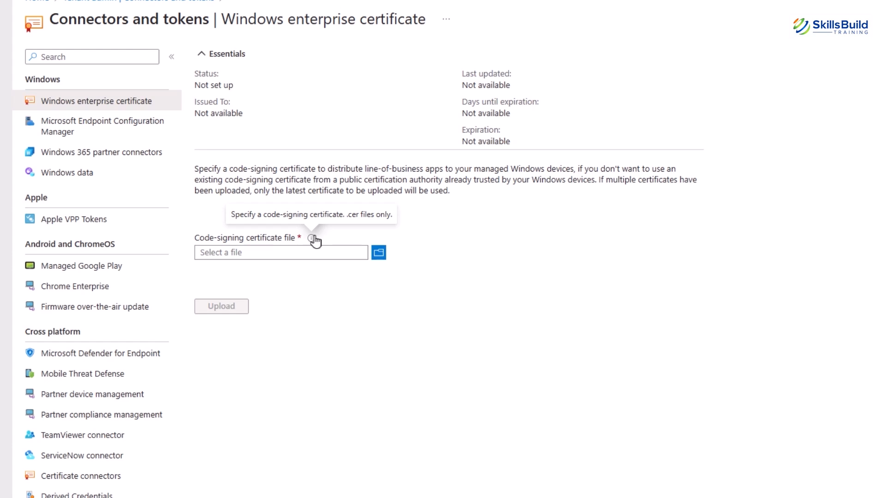
left_click(447, 24)
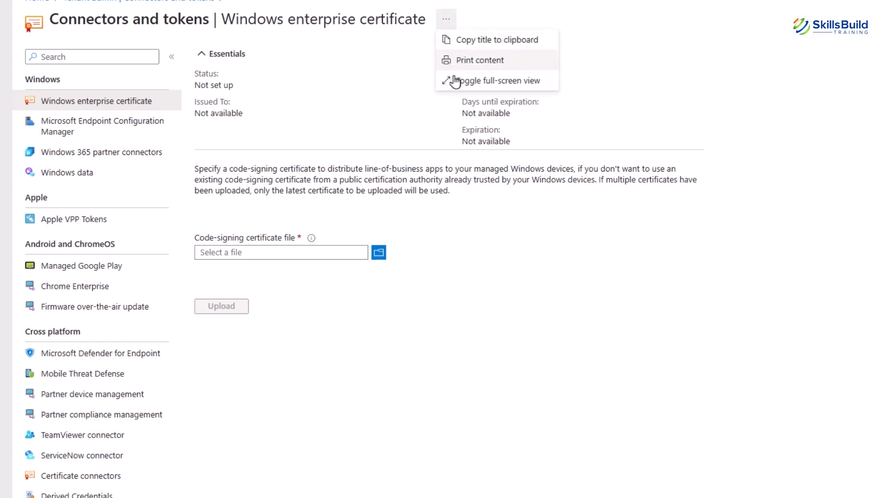
left_click(474, 219)
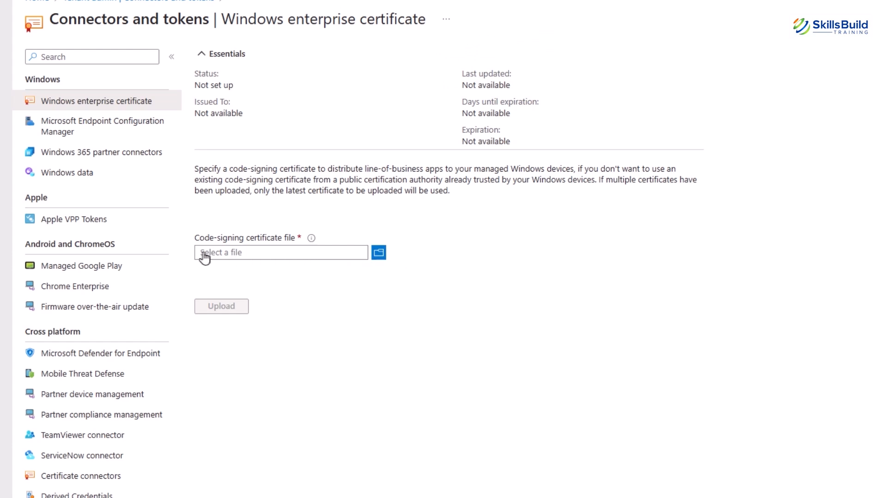
left_click_drag(192, 241, 297, 245)
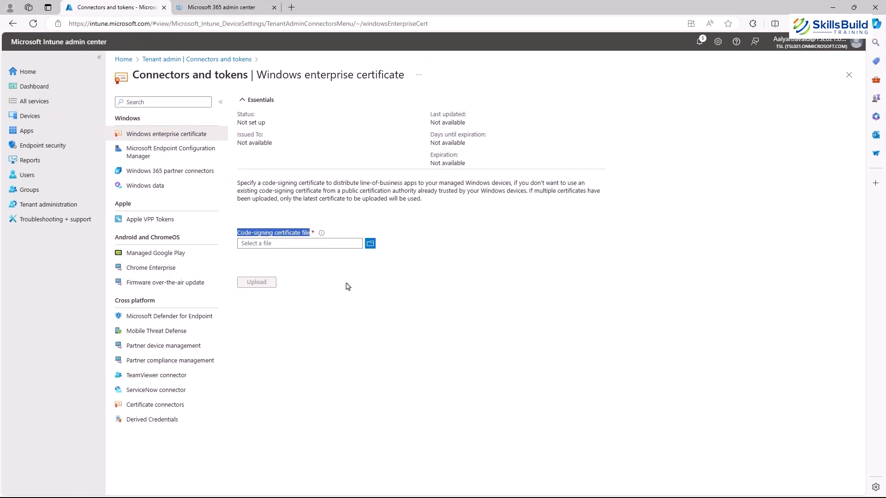
left_click(348, 287)
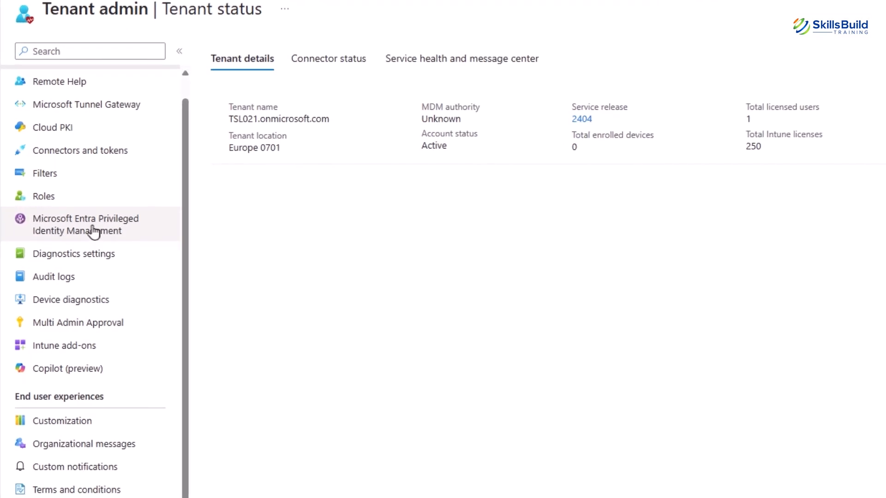
Open Microsoft Entra Privileged Identity Management and review the Manage access, Activate just in time, and Discover and monitor sections
left_click(93, 232)
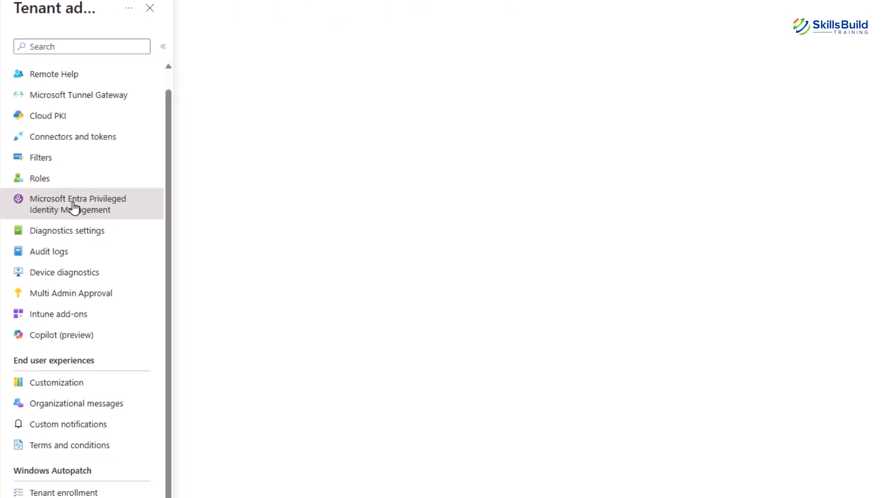
left_click(54, 181)
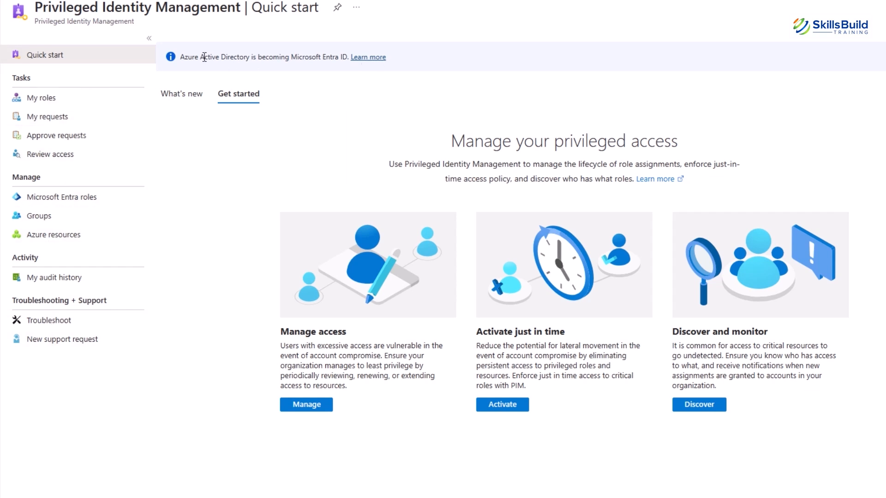
left_click(192, 94)
left_click(233, 99)
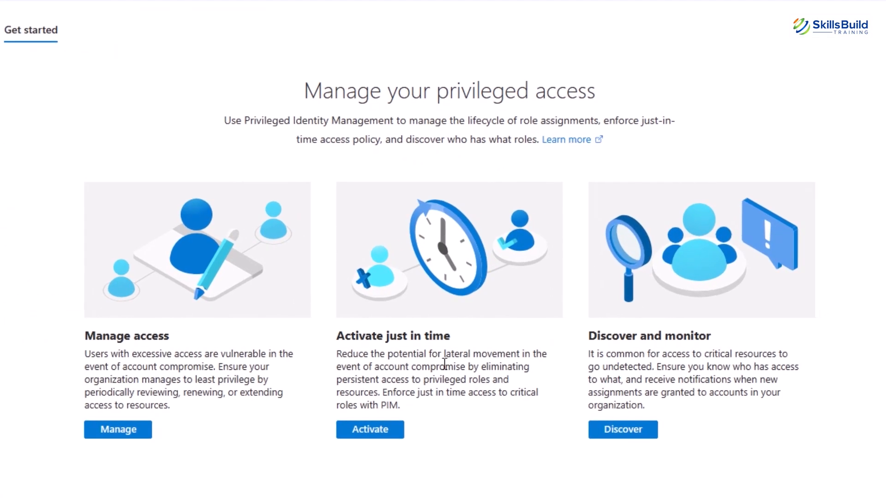
left_click_drag(205, 334, 83, 336)
left_click_drag(460, 336, 338, 336)
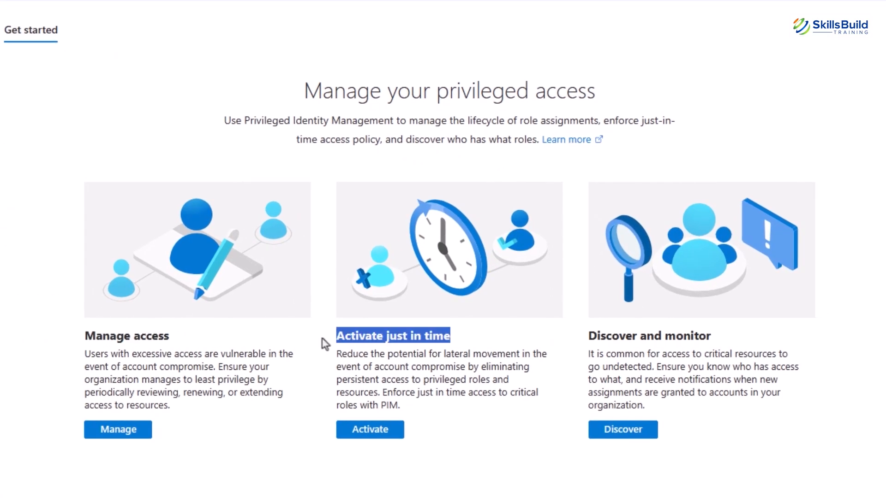
left_click_drag(724, 344, 577, 338)
left_click(746, 345)
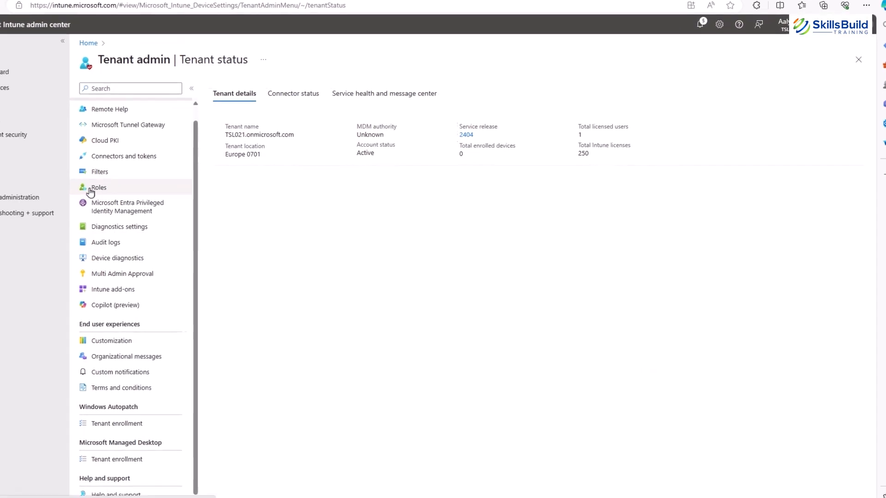
View the Endpoint Manager list of all roles, then return to the tenant administration
left_click(113, 188)
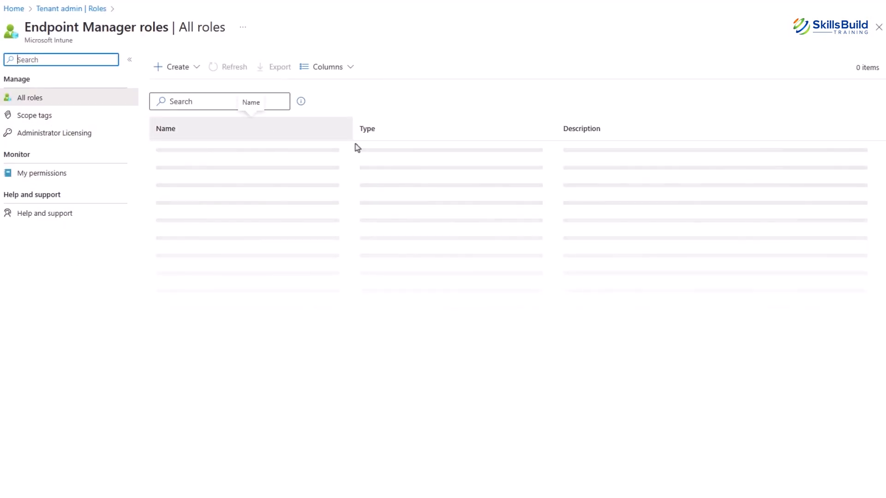
left_click(67, 9)
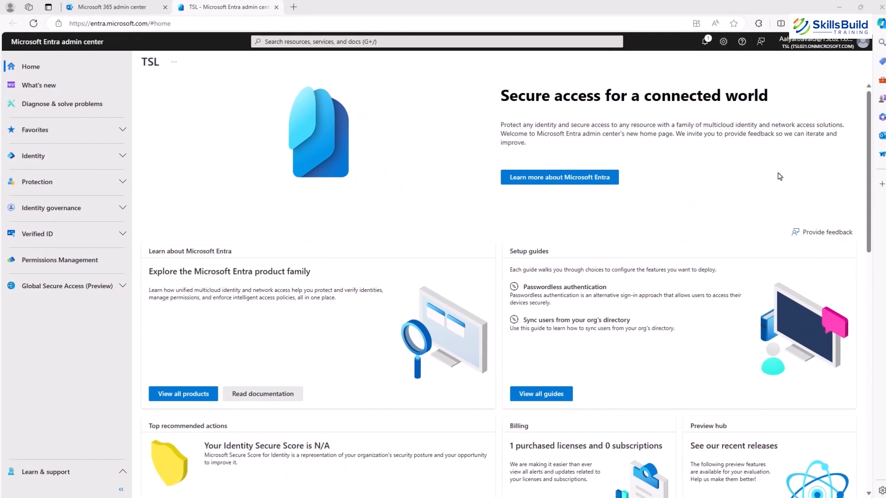
Look over the Microsoft Entra admin center's home page, including Quick navigation, and the list of all admin centers
scroll(257, 436, "down", 10)
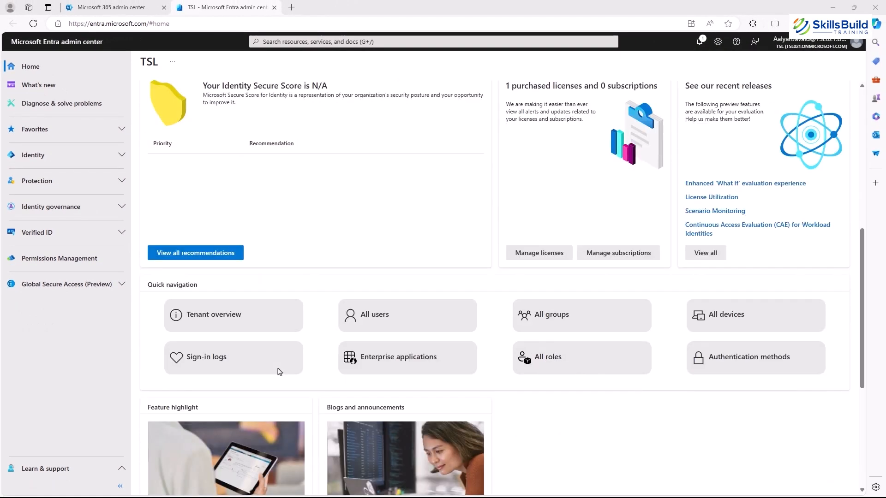
scroll(280, 373, "up", 10)
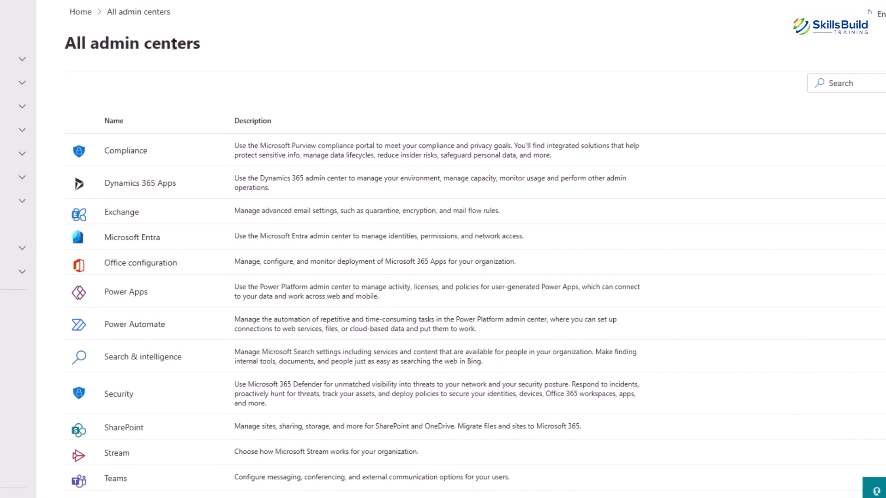
left_click_drag(179, 28, 24, 35)
left_click(200, 30)
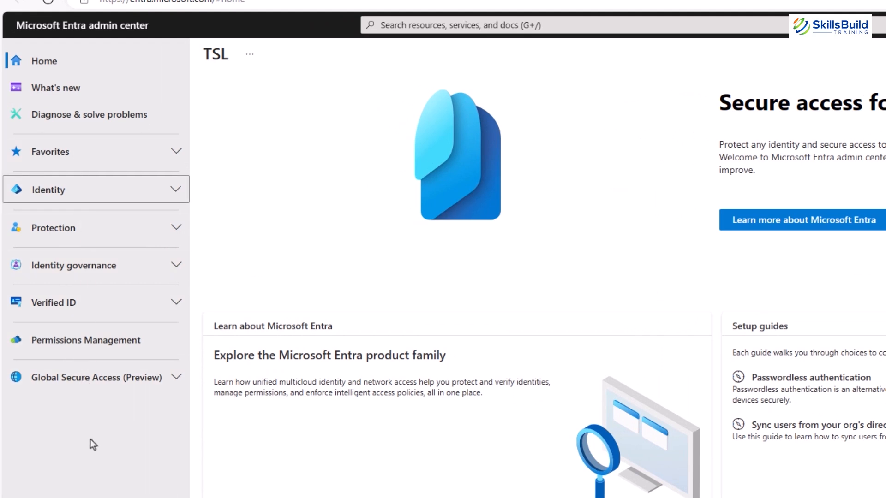
Open the Enterprise applications under Identity and view their application list and overview
left_click(16, 190)
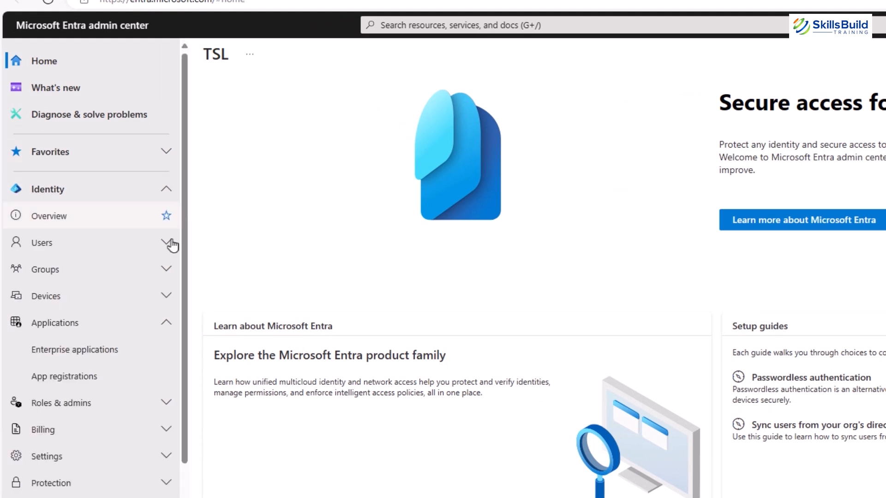
left_click(63, 353)
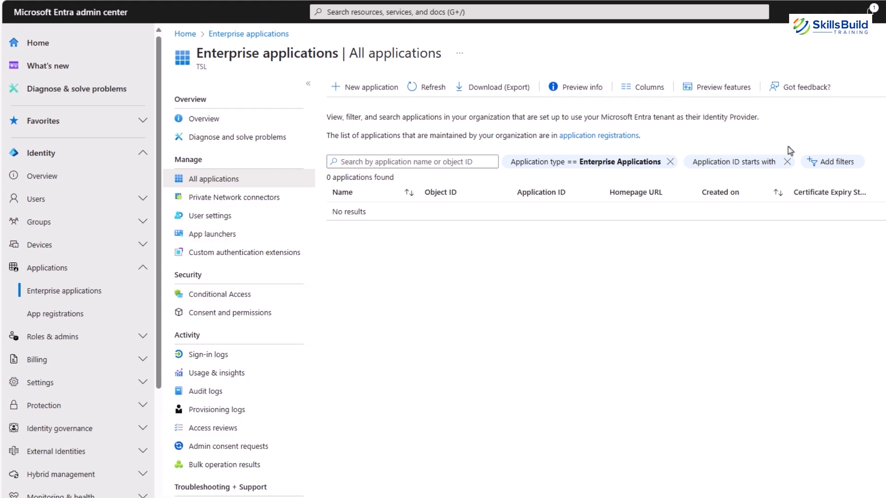
left_click(198, 121)
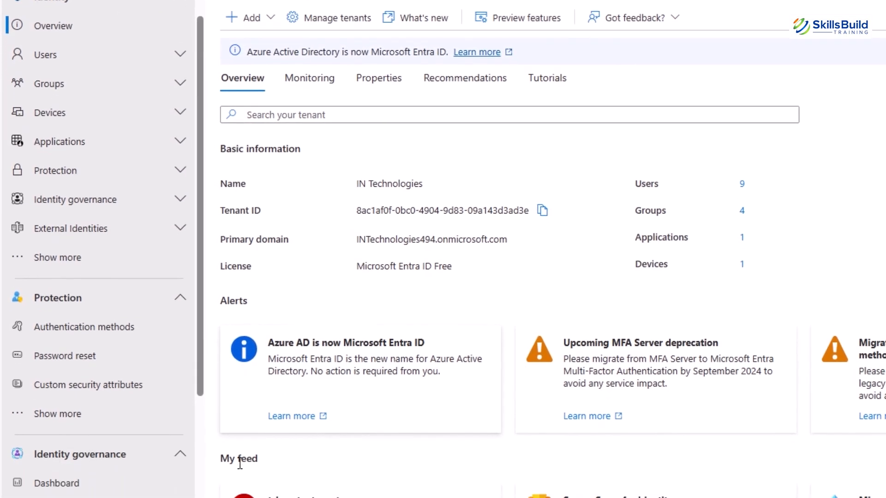
Review the tenant overview's alerts, feed and feature highlights, and open the Verified ID overview
scroll(240, 462, "down", 4)
scroll(133, 389, "down", 5)
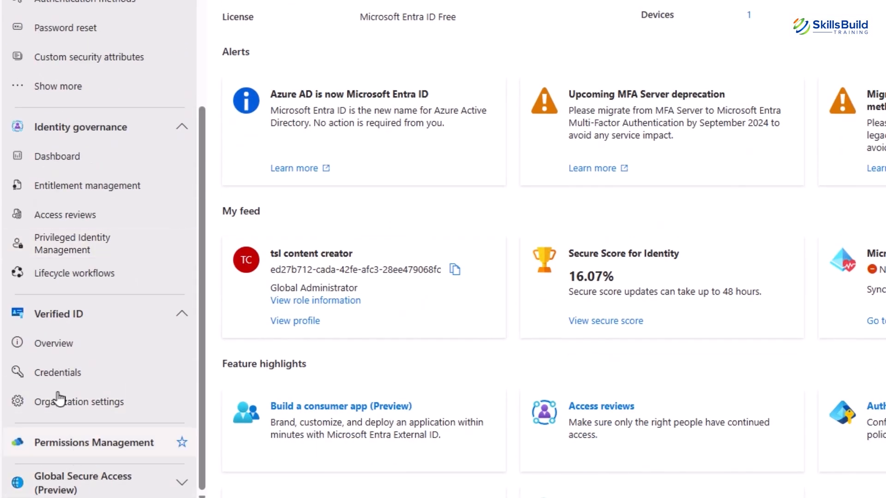
left_click(57, 353)
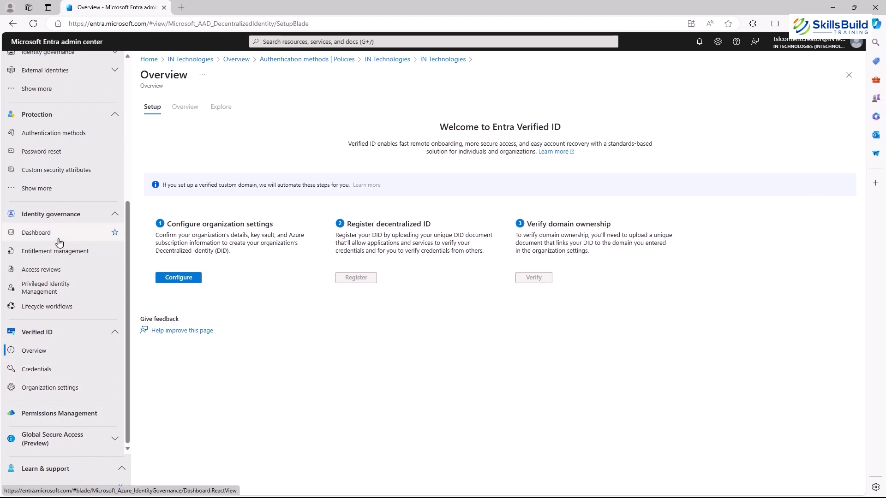
View the authentication method policies under Protection and expand the complete list of Protection entries
scroll(44, 323, "up", 4)
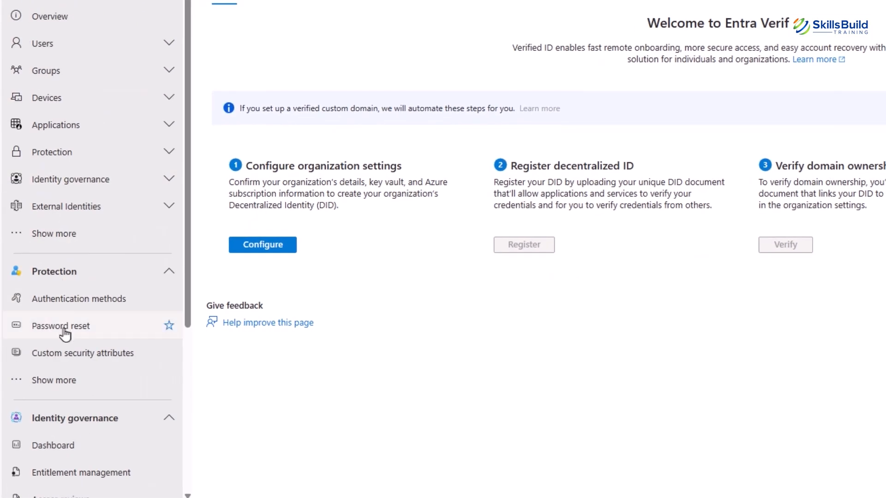
left_click(65, 301)
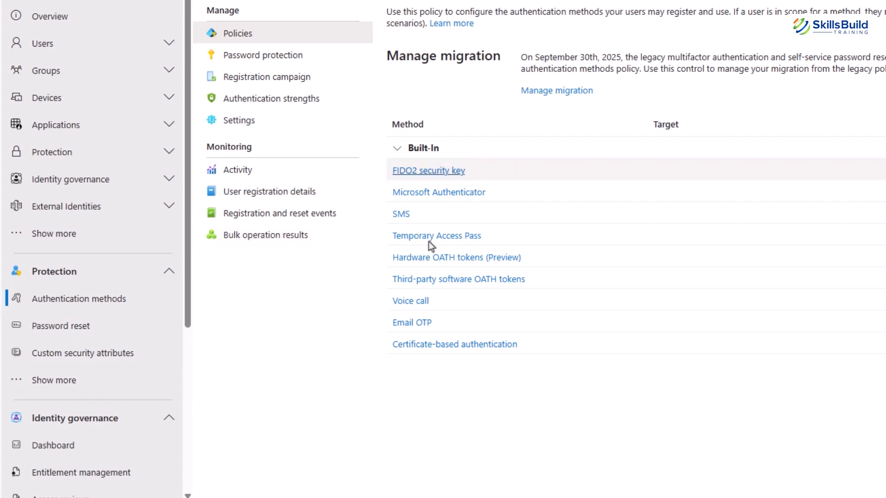
left_click(61, 383)
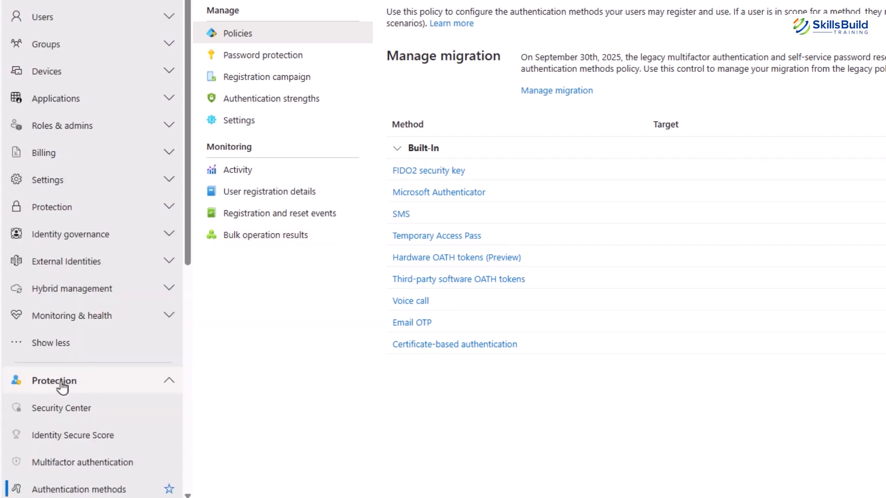
scroll(75, 356, "up", 2)
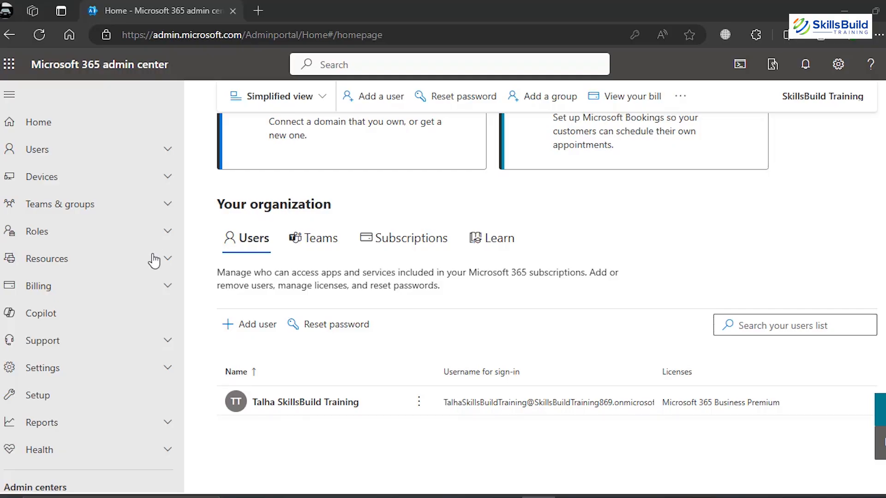
Search all admin centers in the Microsoft 365 admin center for "uni" and open Universal Print
scroll(92, 284, "down", 5)
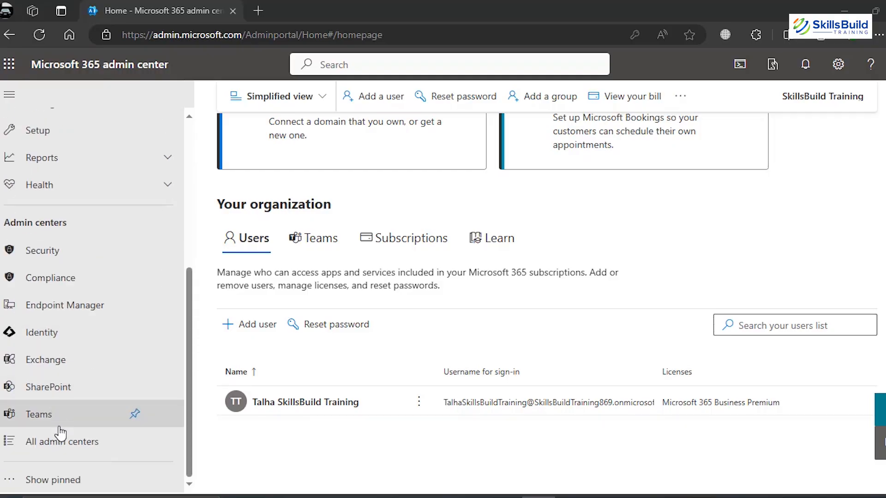
left_click(60, 444)
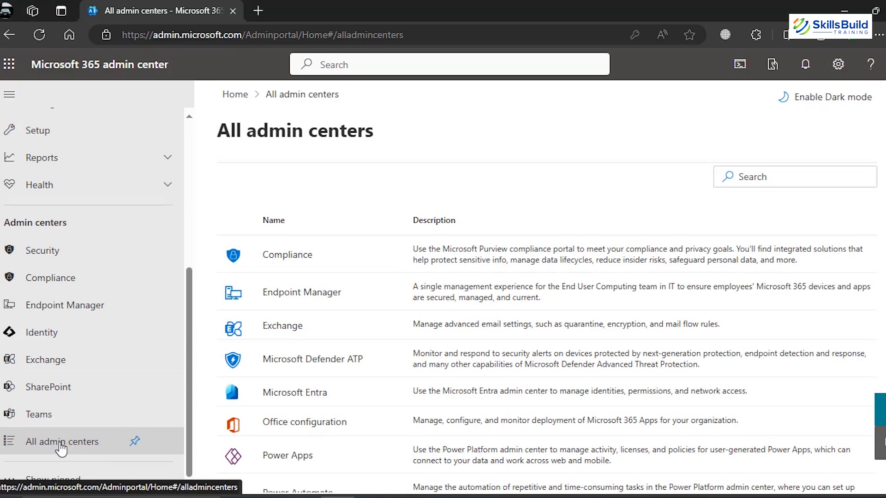
left_click(764, 177)
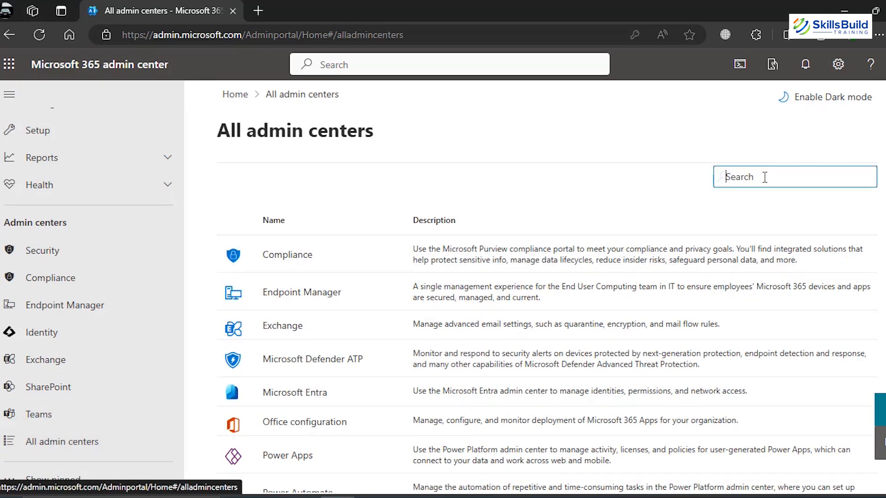
type("uni")
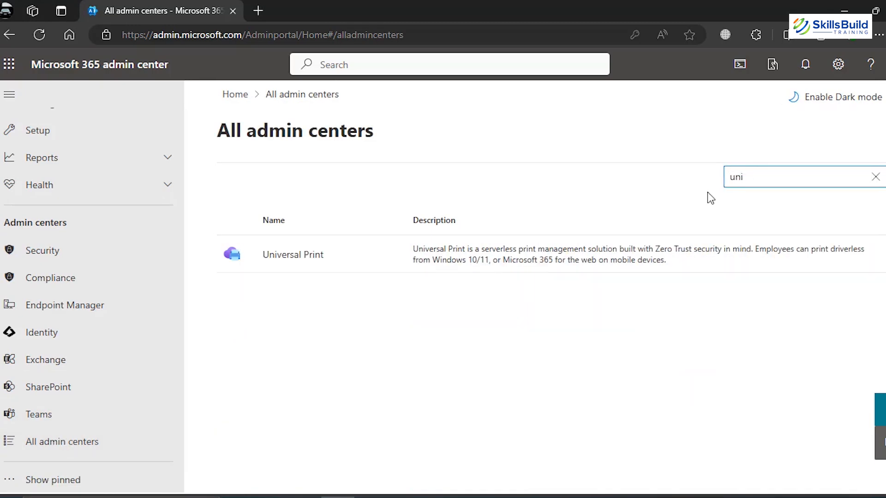
left_click(299, 255)
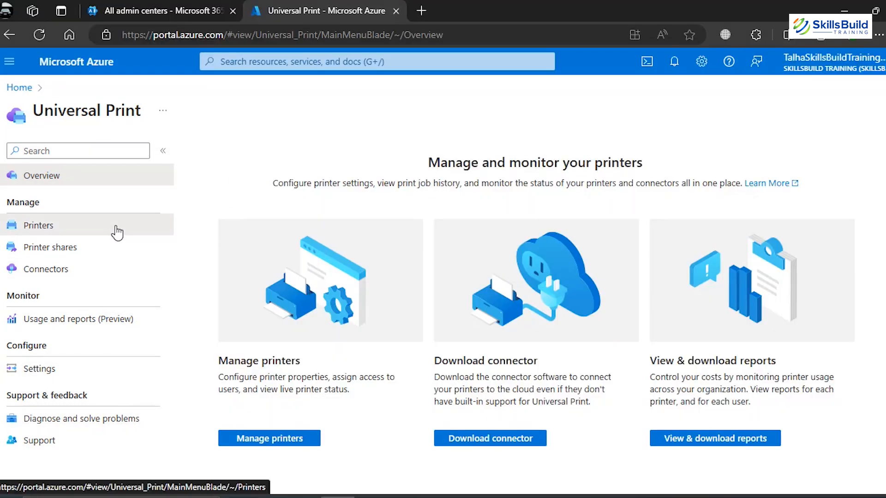
View Universal Print's printer shares and connectors, and refresh the connector list
left_click(111, 247)
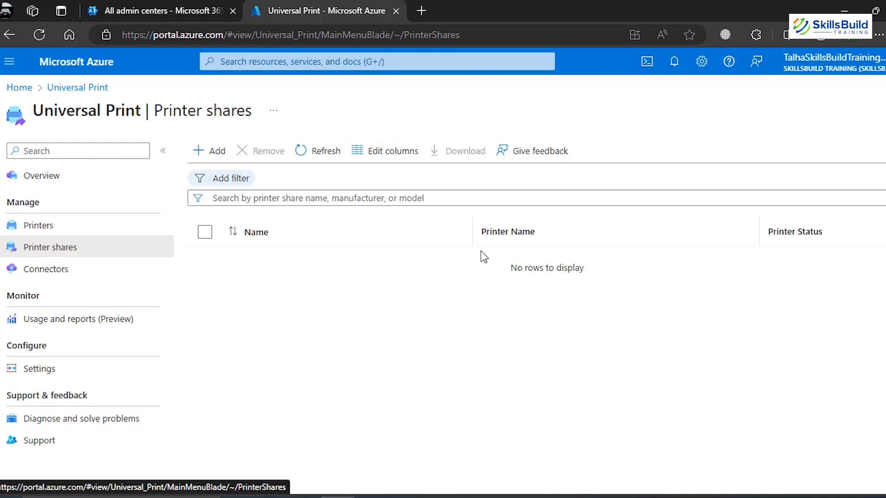
left_click(89, 272)
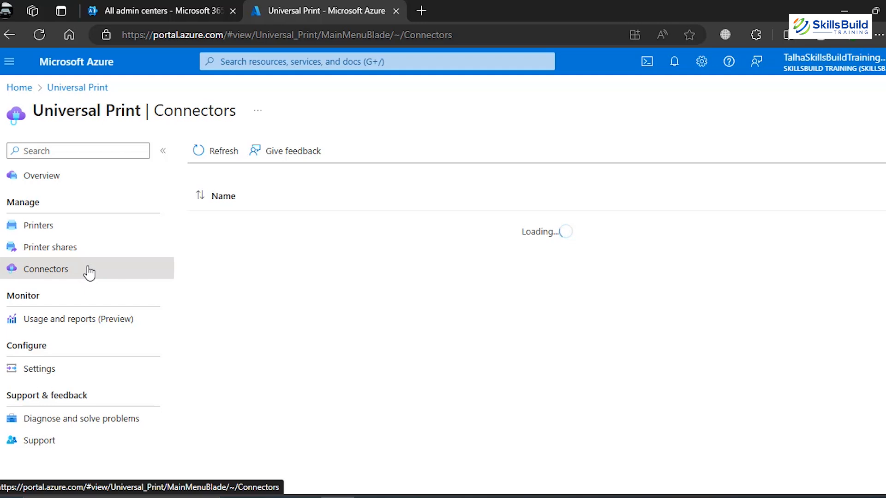
left_click(207, 154)
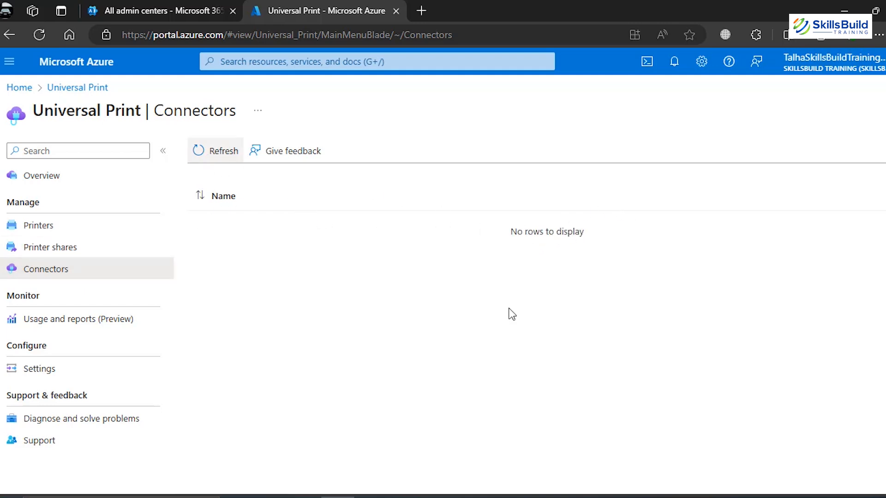
Try out creating a printer share named xyz with SkillsBuild Training as a member, and cancel it
left_click(107, 251)
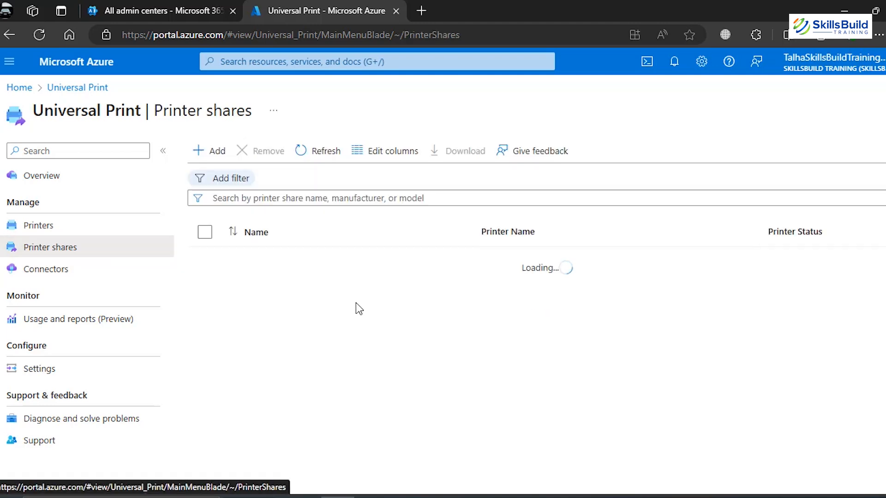
left_click(217, 160)
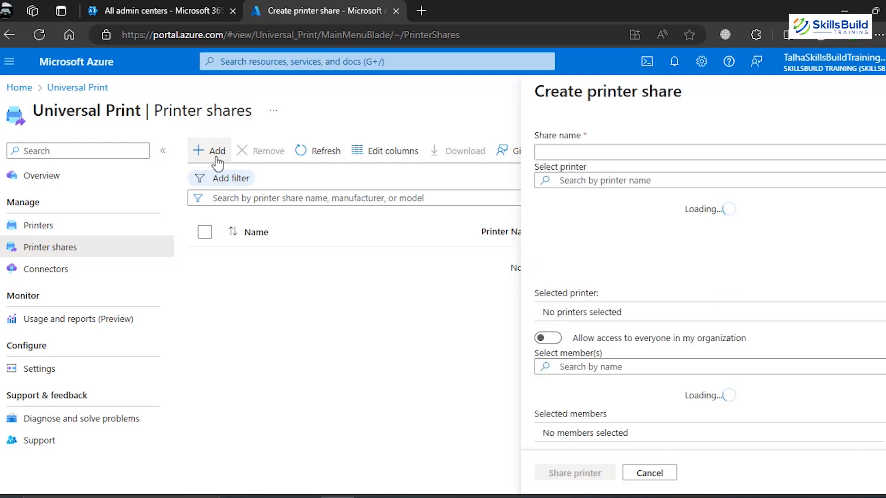
left_click(559, 150)
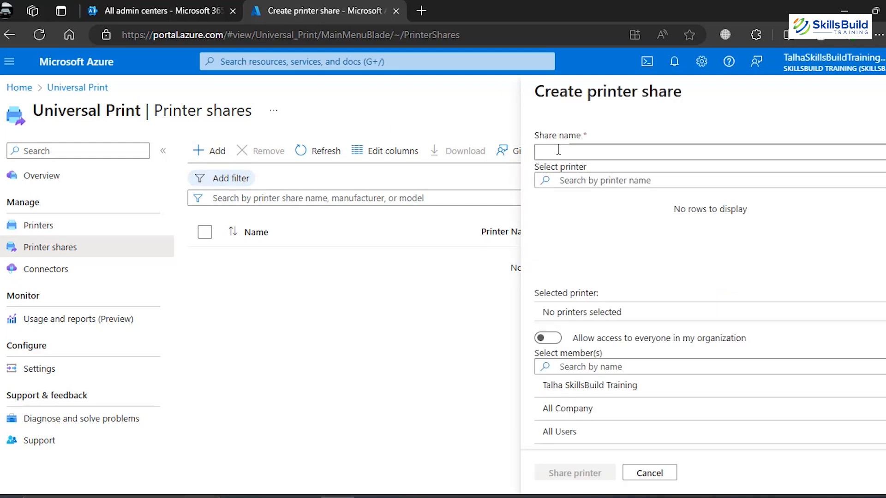
left_click(559, 150)
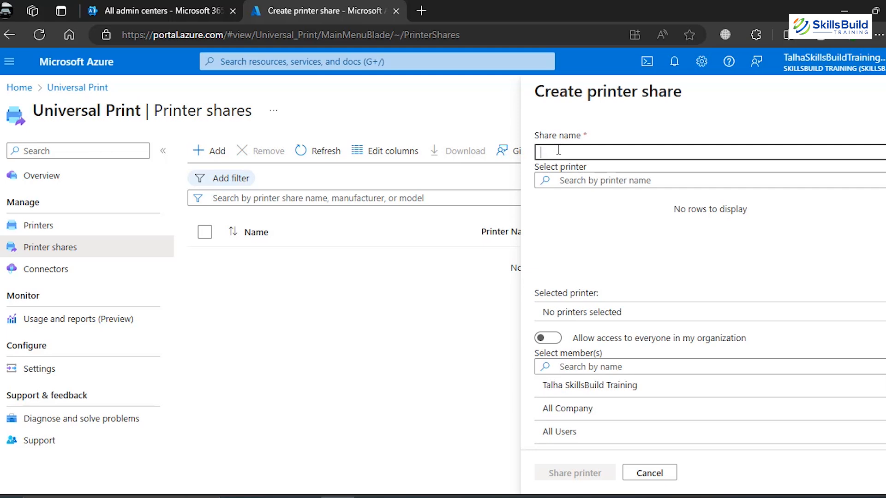
type("x")
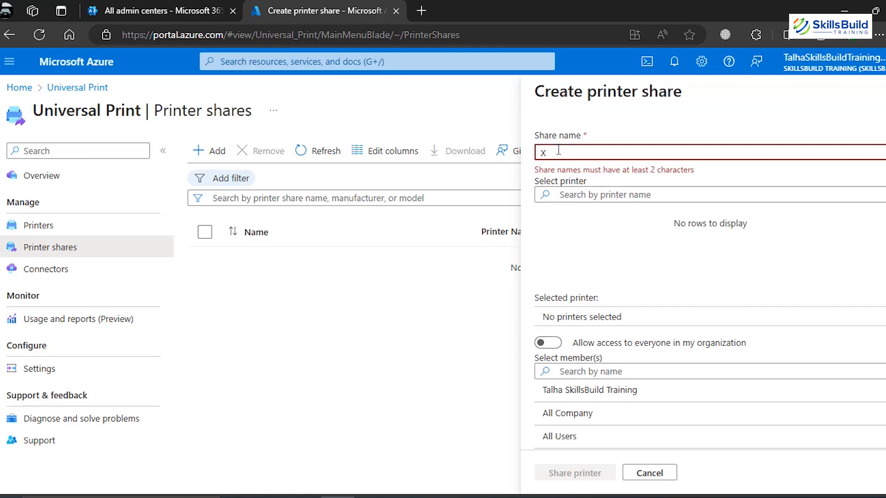
type("yz")
scroll(578, 216, "down", 2)
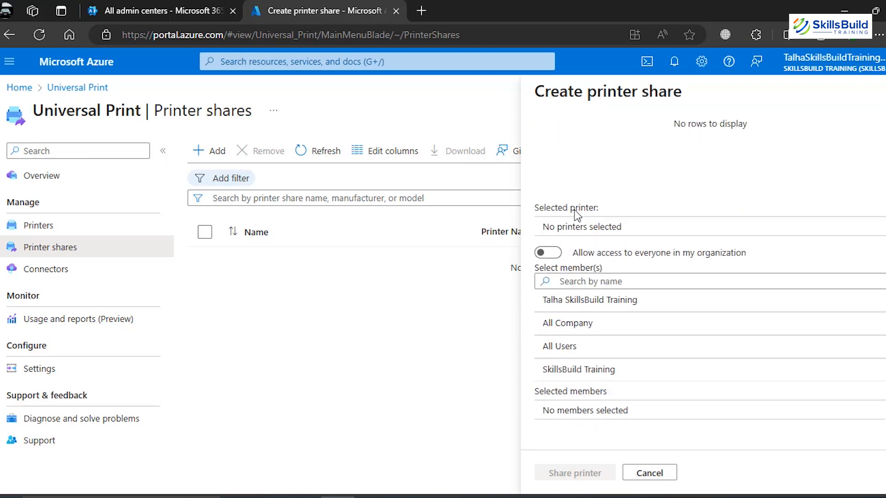
left_click(545, 254)
left_click(544, 254)
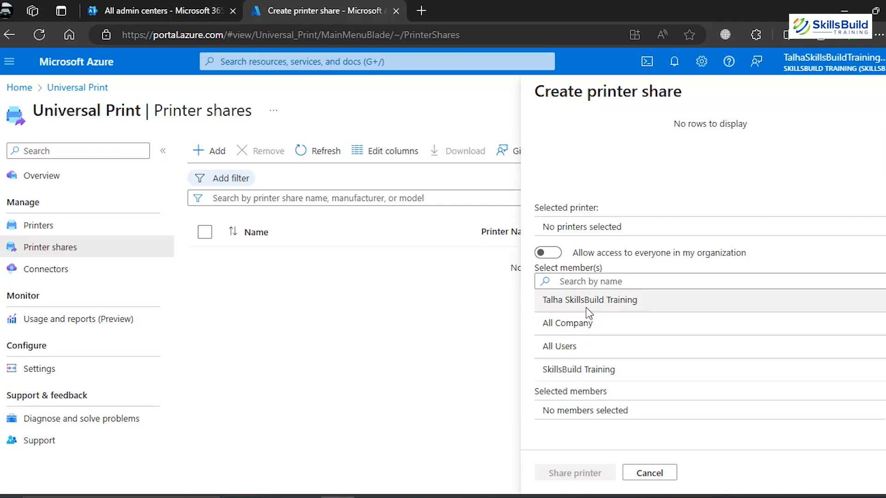
left_click(592, 369)
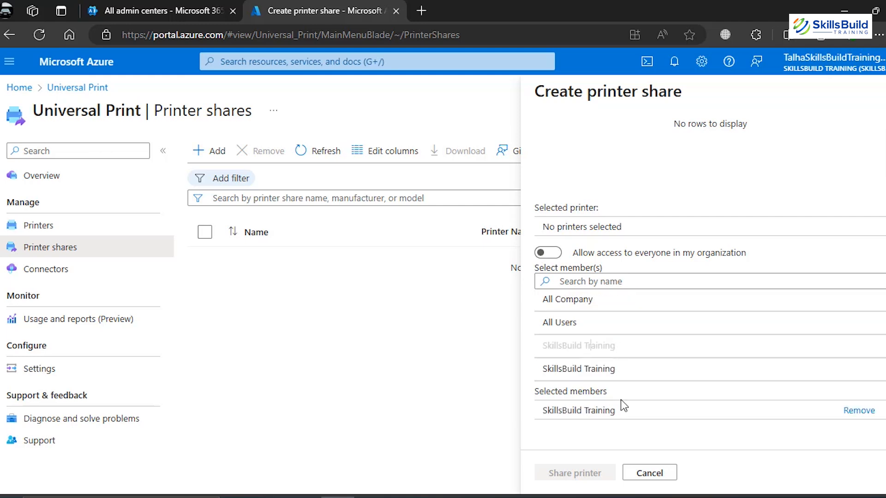
left_click(630, 473)
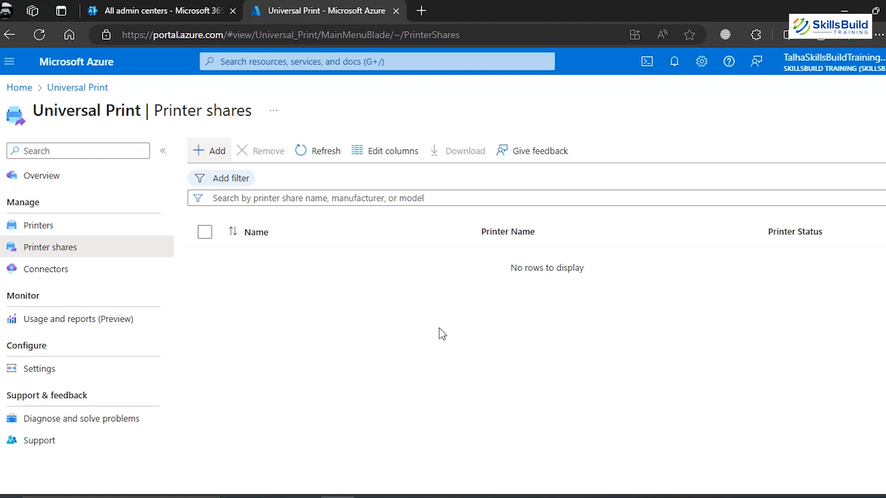
Review the printer management, connector download and report options on Universal Print's overview
left_click(97, 179)
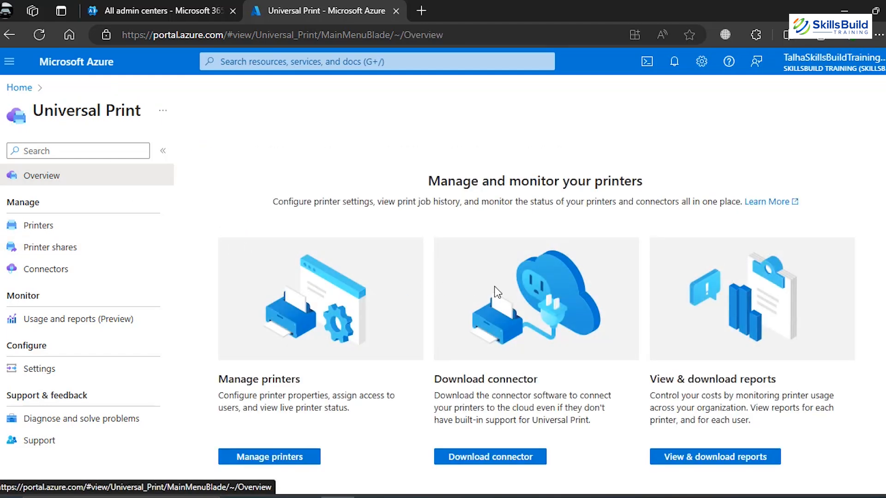
scroll(494, 287, "down", 1)
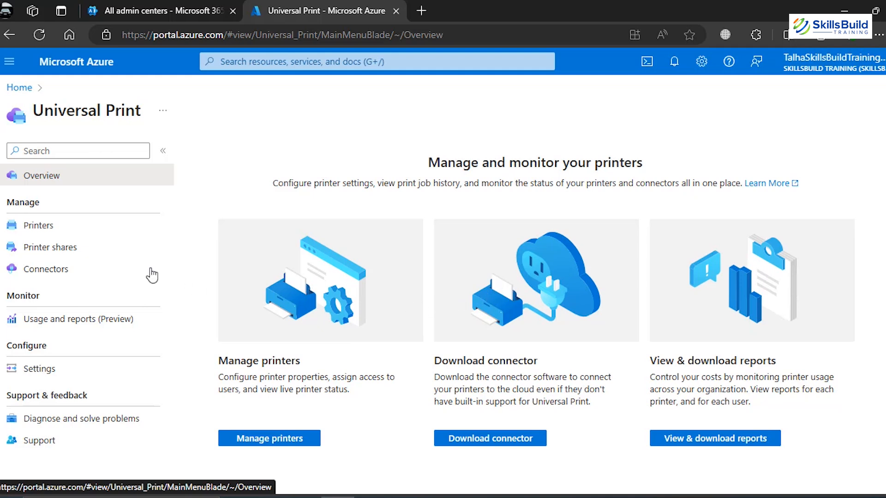
left_click(75, 258)
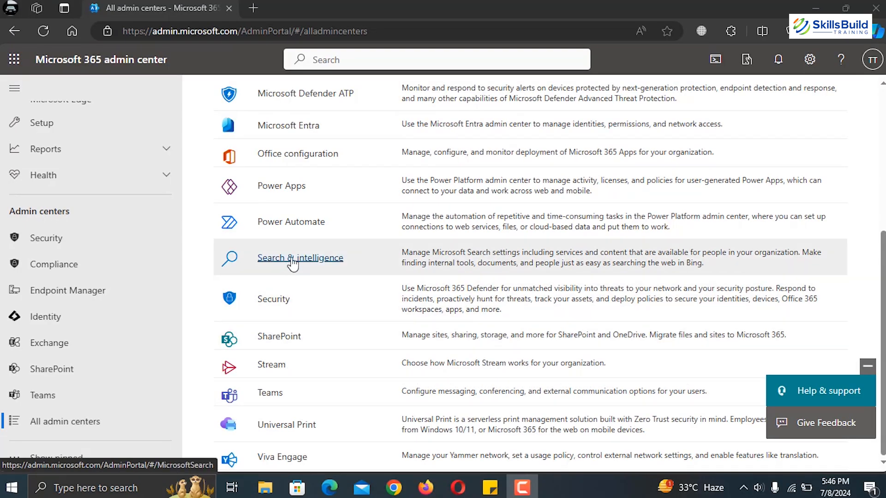
Open Search & intelligence from the Microsoft 365 list of all admin centers and view its overview
left_click(293, 262)
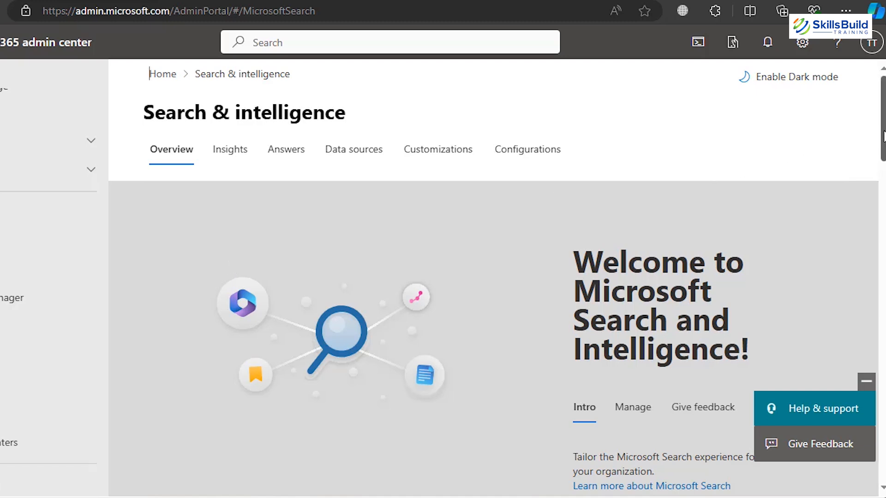
scroll(883, 147, "down", 1)
left_click_drag(883, 147, 883, 115)
Review the Microsoft Search usage summary in Insights, from user analytics through to connection analytics
left_click(218, 155)
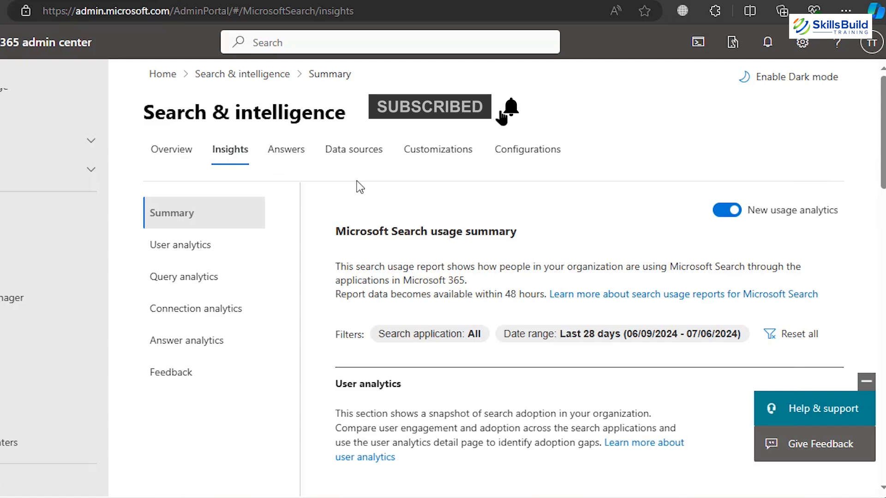
left_click(551, 291)
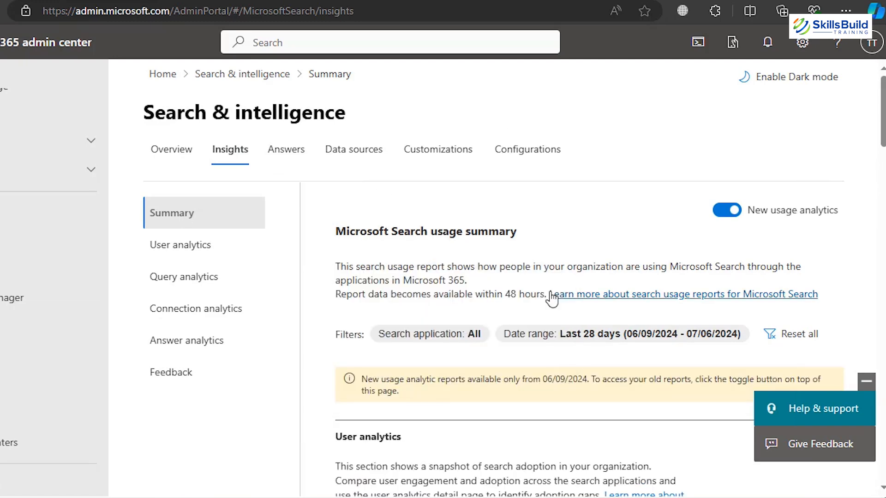
scroll(569, 217, "down", 6)
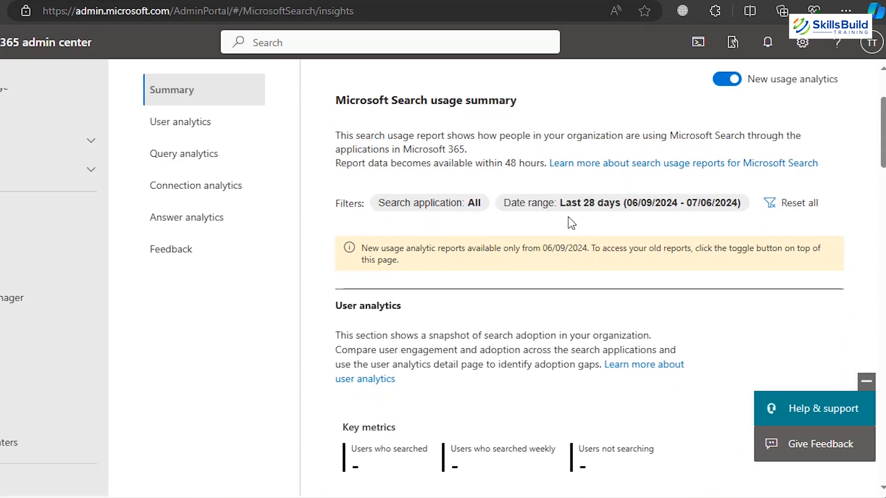
scroll(572, 223, "down", 6)
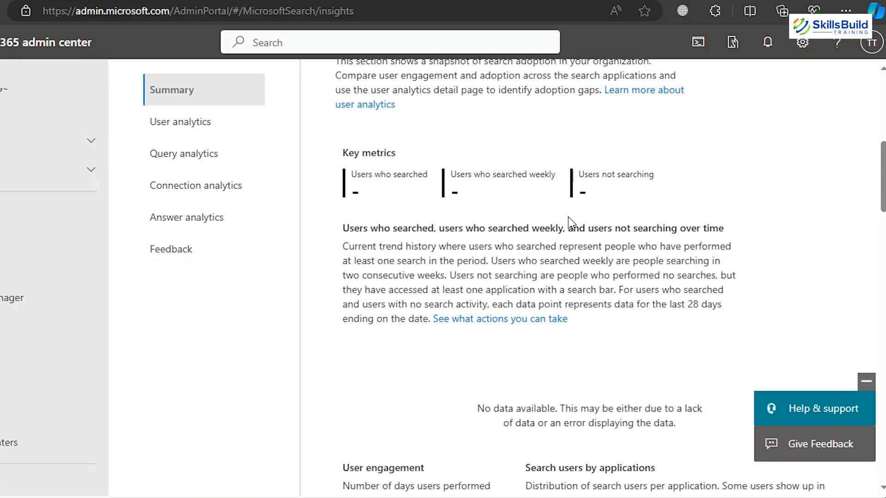
scroll(569, 218, "down", 20)
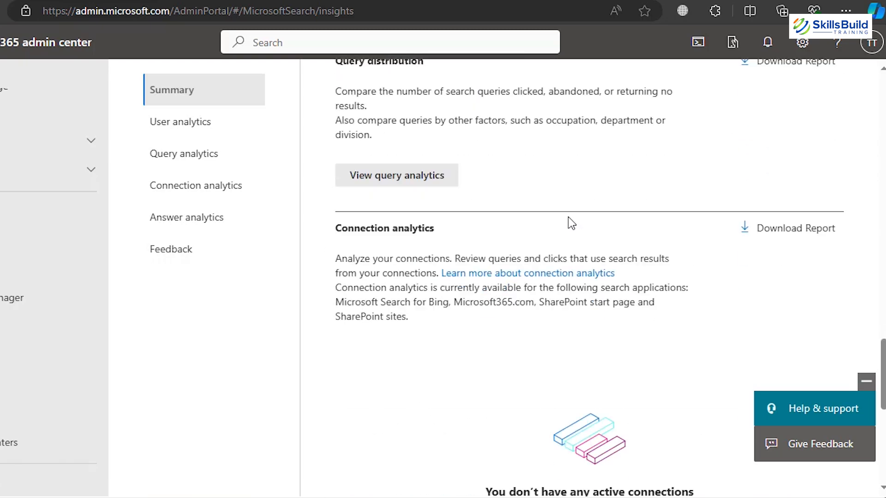
scroll(569, 217, "up", 20)
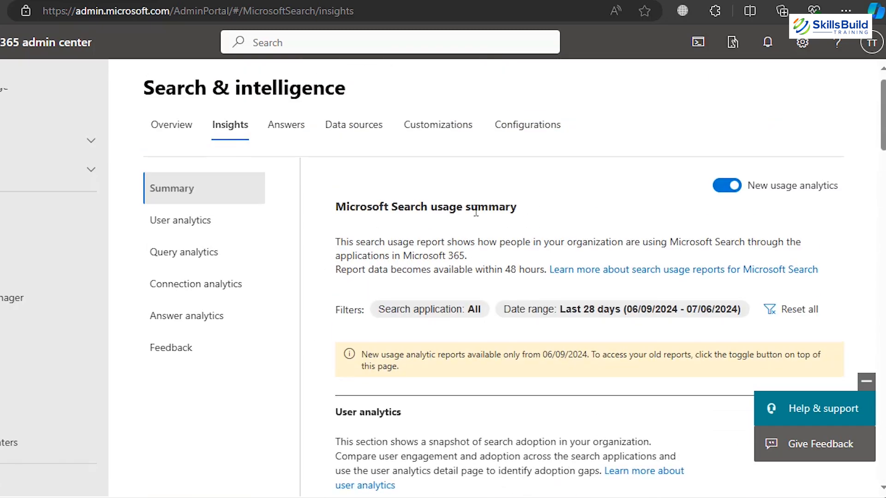
Review the user analytics and query analytics reports in the Search & intelligence Insights
left_click(213, 225)
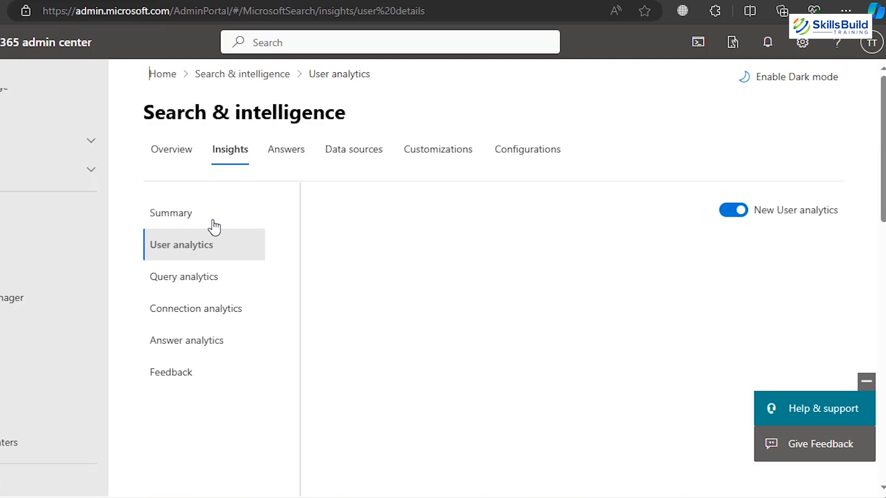
scroll(393, 263, "down", 10)
scroll(396, 263, "down", 3)
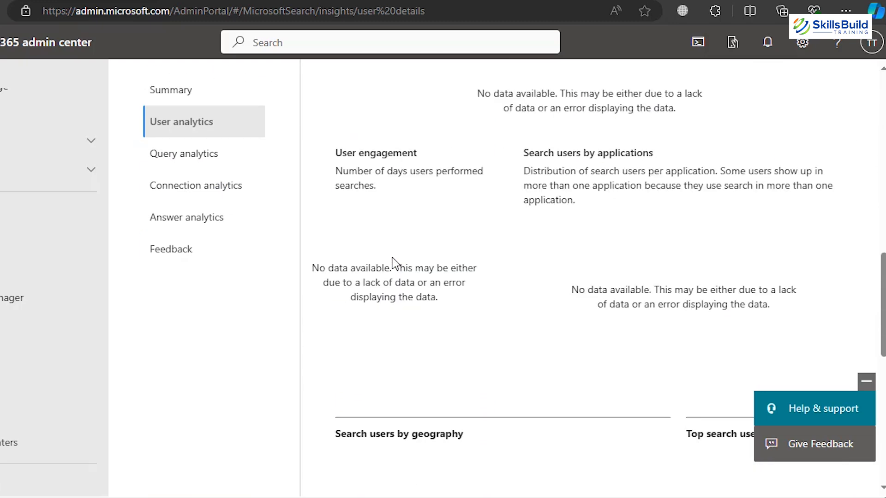
left_click(187, 159)
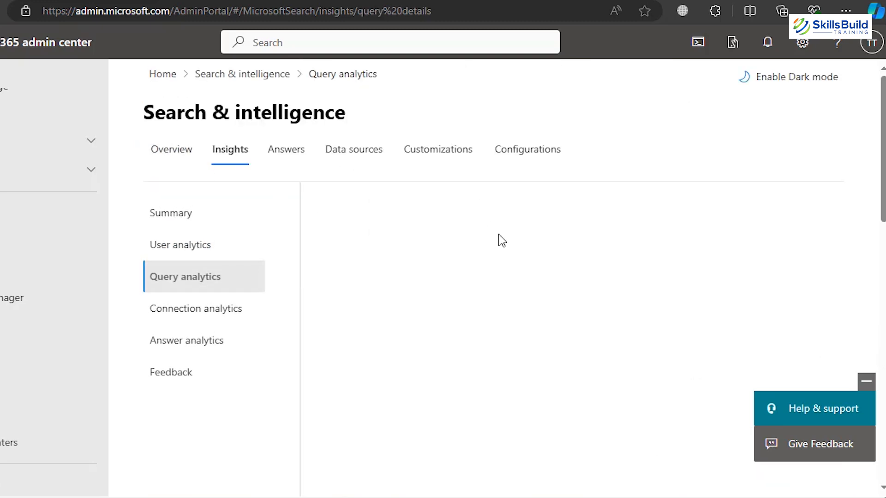
scroll(611, 307, "down", 3)
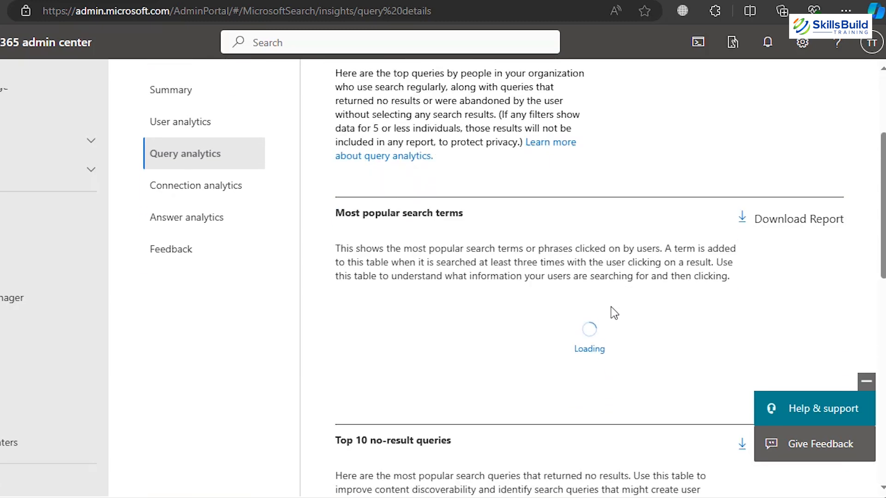
scroll(611, 306, "down", 15)
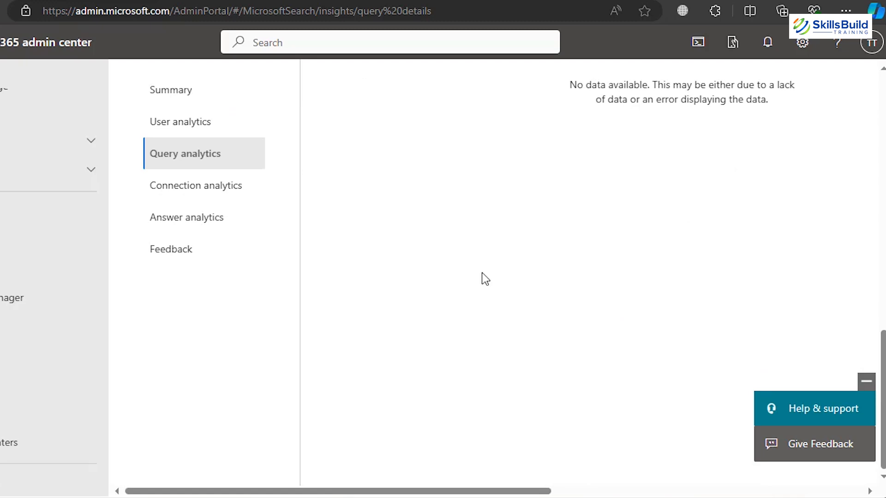
scroll(307, 223, "up", 15)
Review the connection analytics report in Insights, including its filters and connection options
left_click(198, 306)
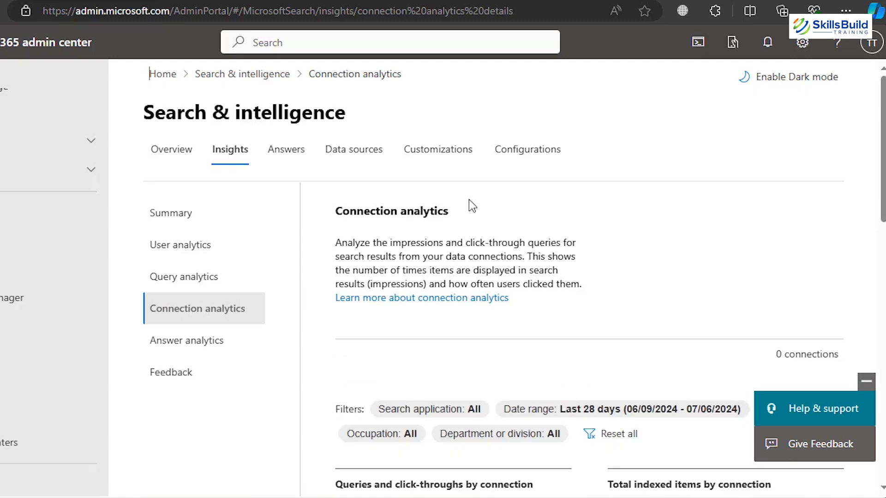
scroll(469, 199, "down", 5)
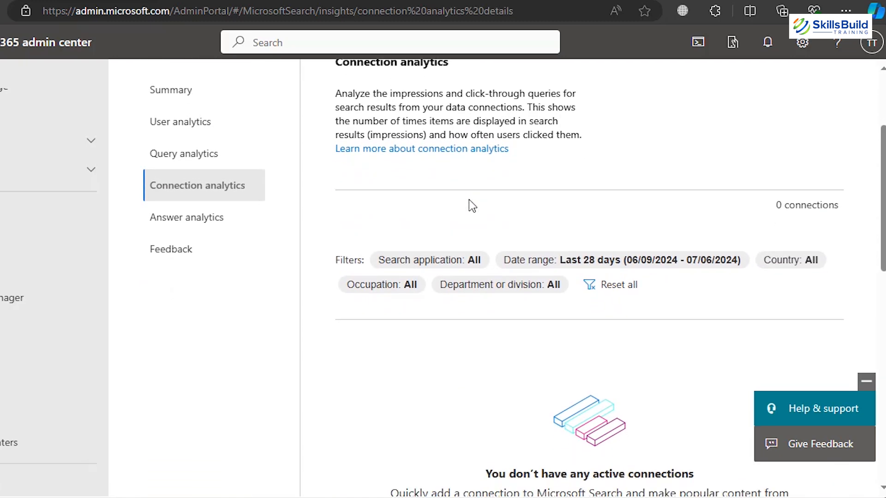
scroll(471, 205, "down", 8)
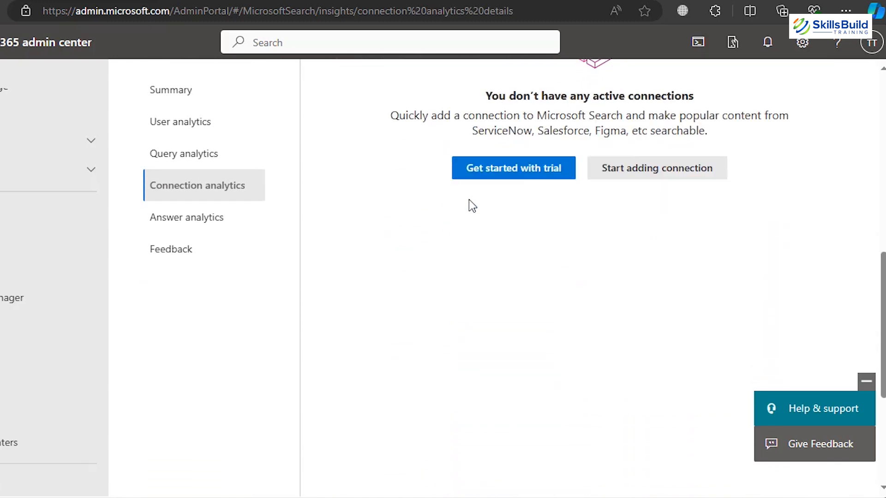
scroll(470, 204, "up", 13)
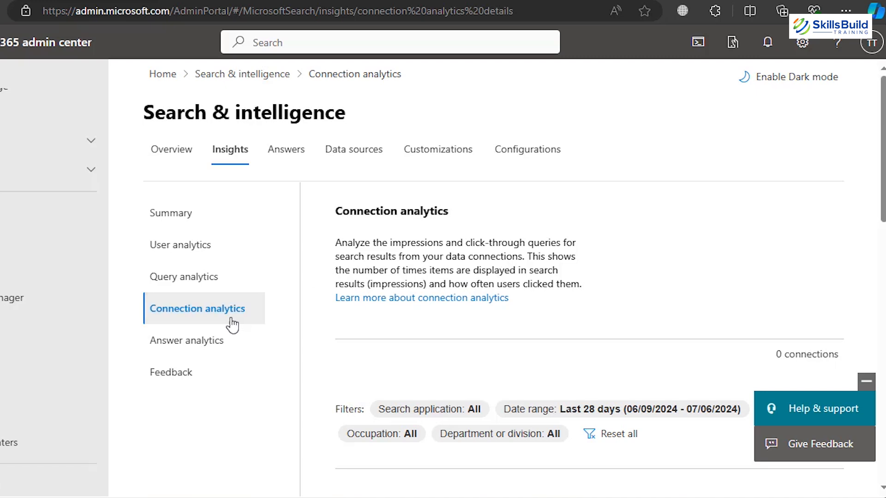
Review the answer analytics report in Insights, including answers usage and the review of answers
left_click(196, 346)
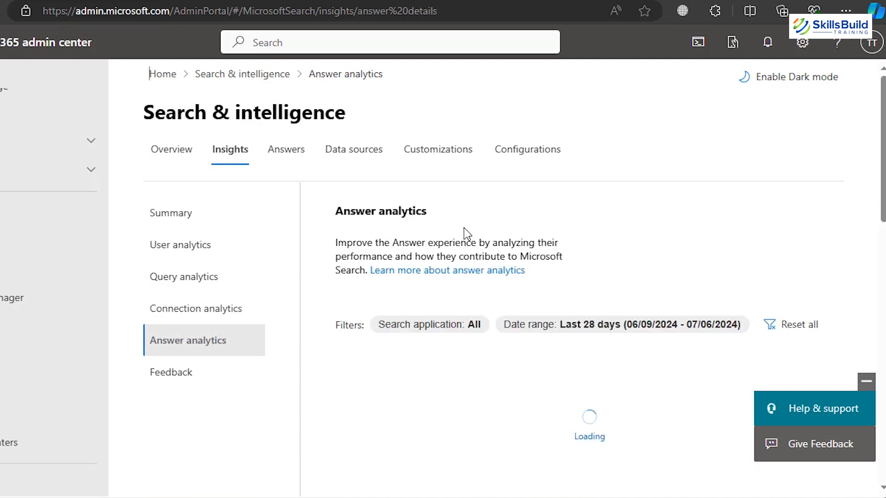
scroll(464, 228, "down", 4)
scroll(464, 228, "down", 6)
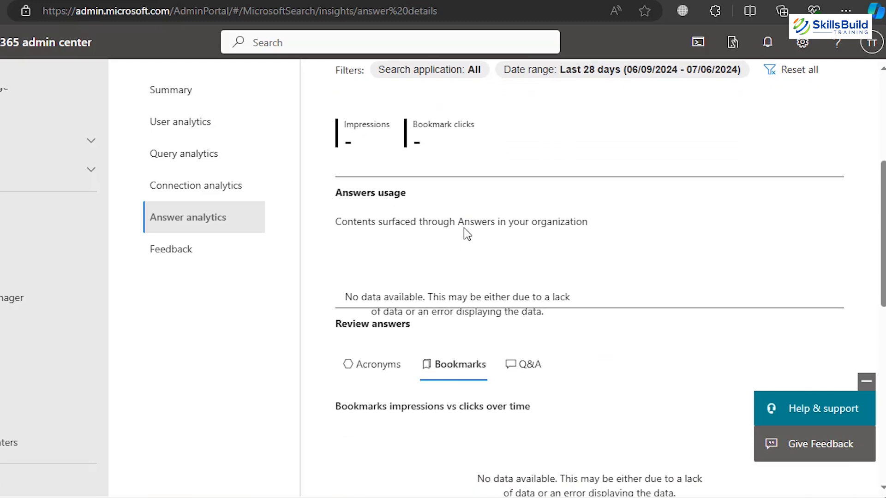
scroll(464, 228, "down", 9)
scroll(464, 228, "up", 20)
View the acronyms and bookmarks lists in the Answers section of Search & intelligence
left_click(278, 121)
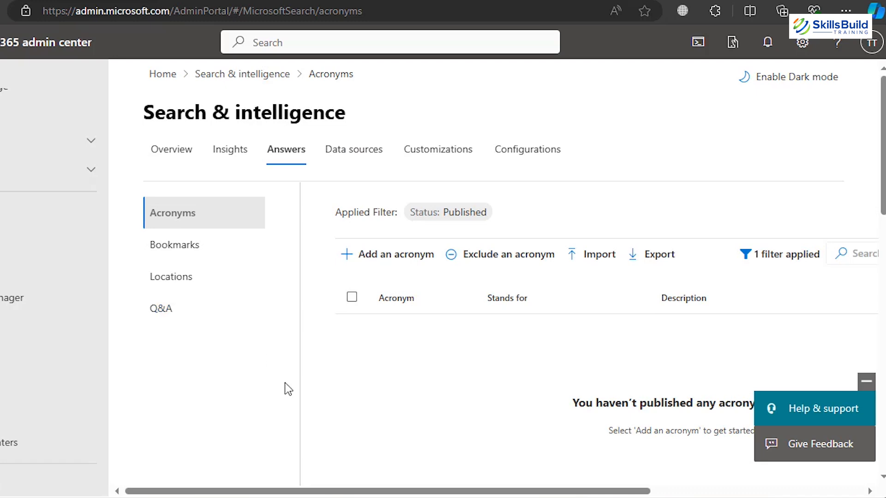
scroll(285, 383, "down", 3)
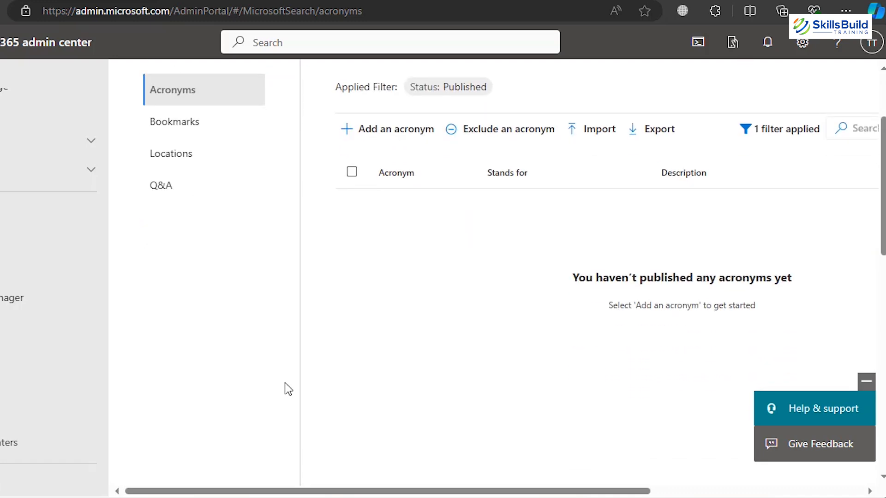
scroll(285, 383, "up", 3)
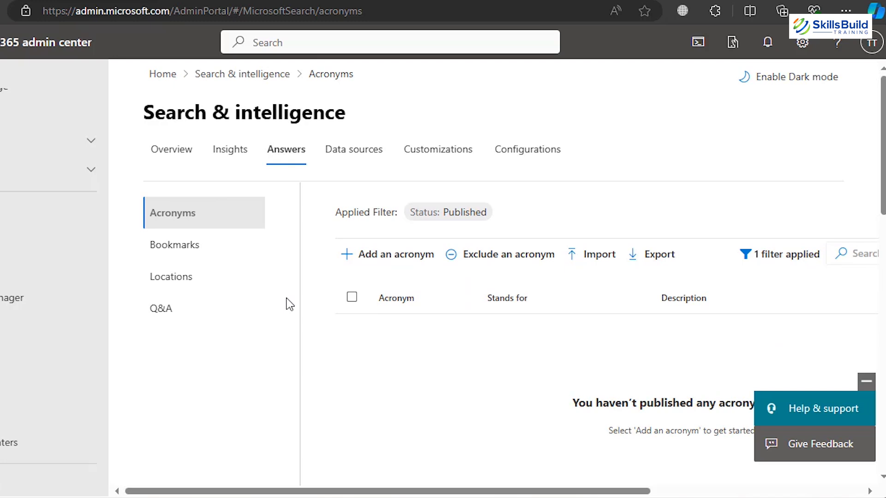
left_click(206, 250)
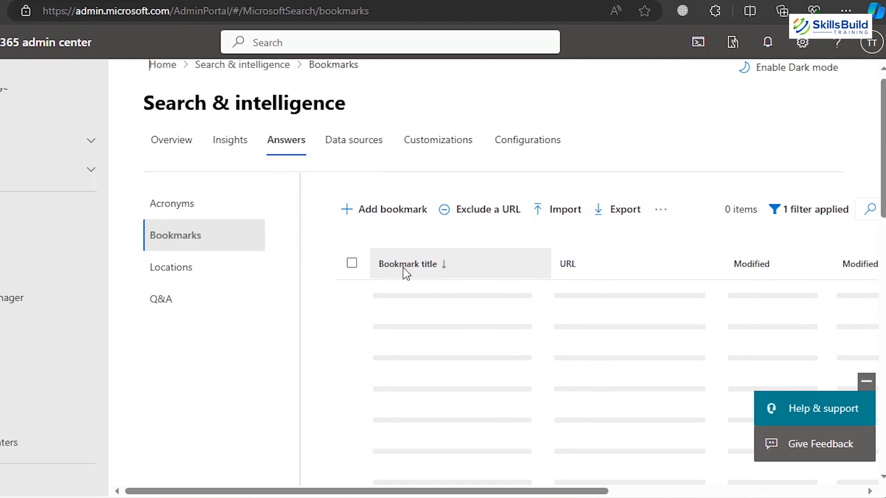
scroll(404, 273, "down", 3)
scroll(402, 267, "down", 3)
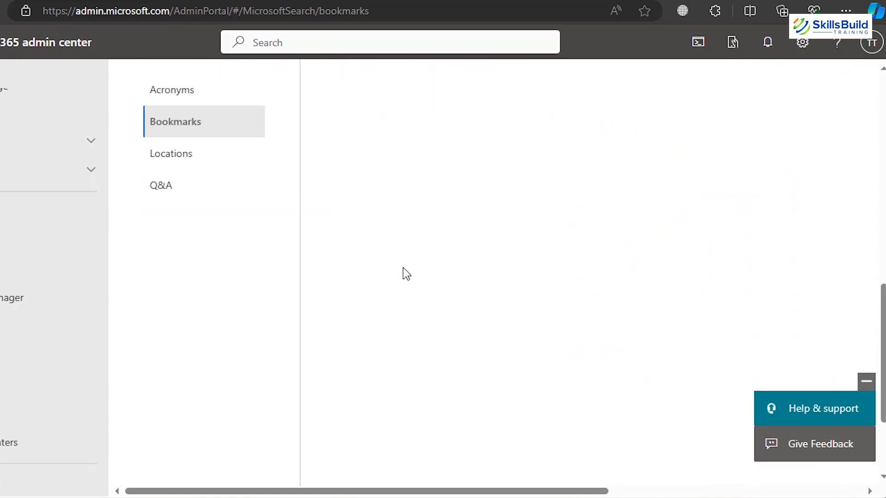
View the locations and Q&A lists in the Answers section of Search & intelligence
scroll(403, 273, "up", 3)
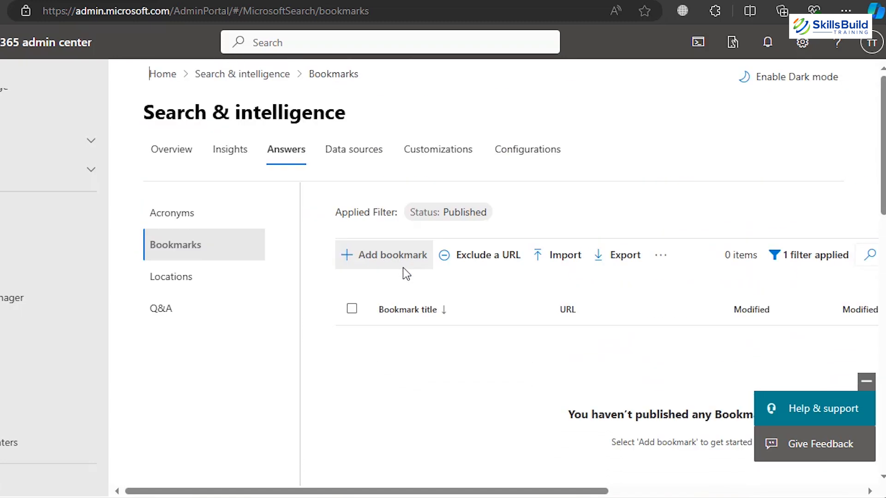
left_click(214, 289)
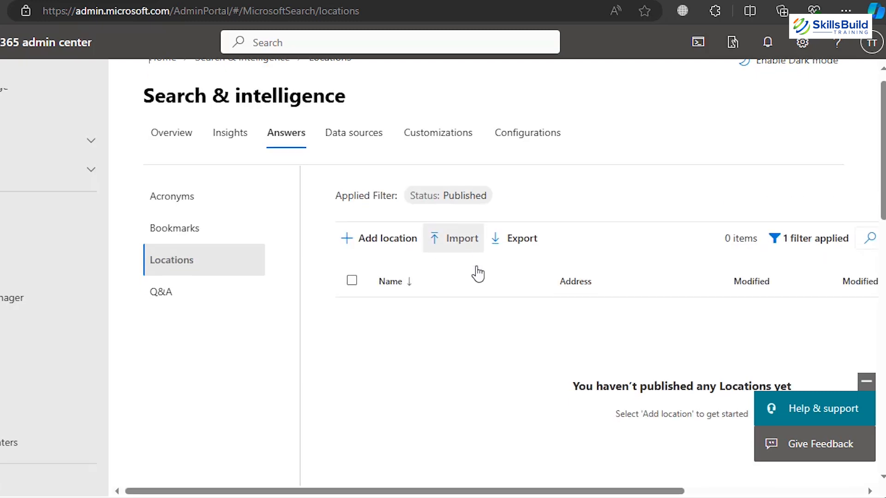
left_click(193, 315)
scroll(400, 318, "down", 3)
scroll(400, 318, "up", 3)
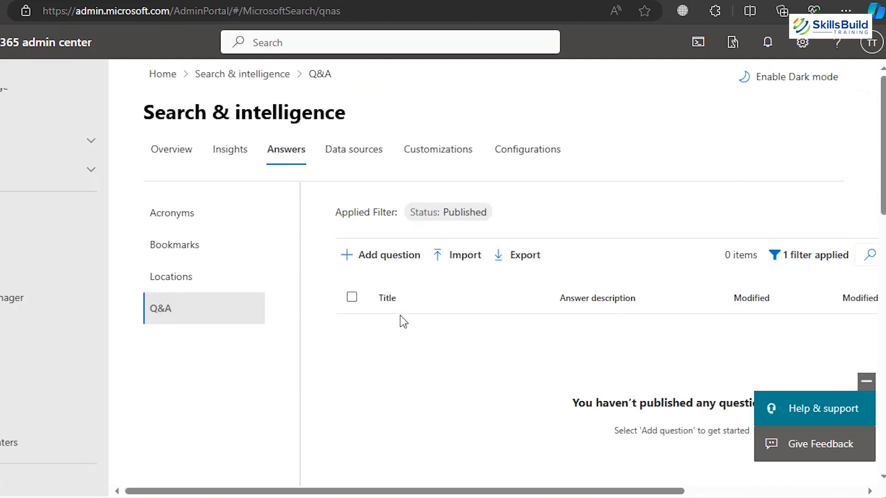
Review the Data sources page of Search & intelligence, including its connections list and Microsoft apps and services
left_click(363, 159)
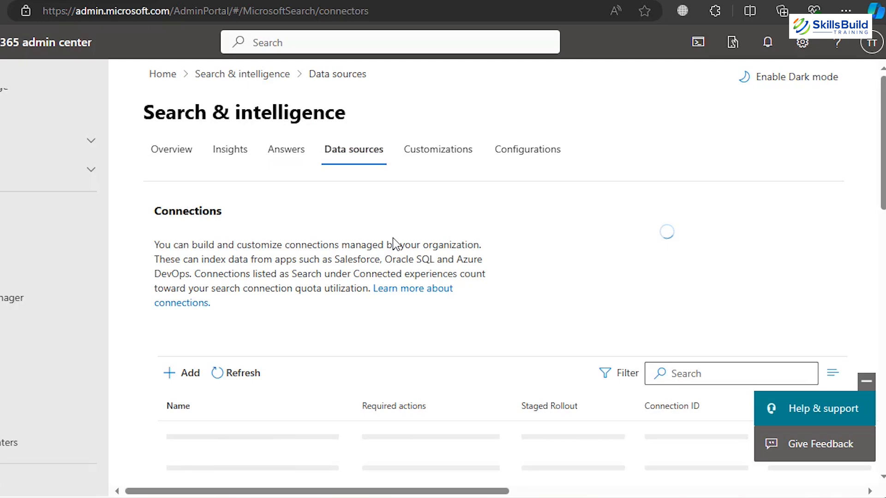
scroll(455, 325, "down", 3)
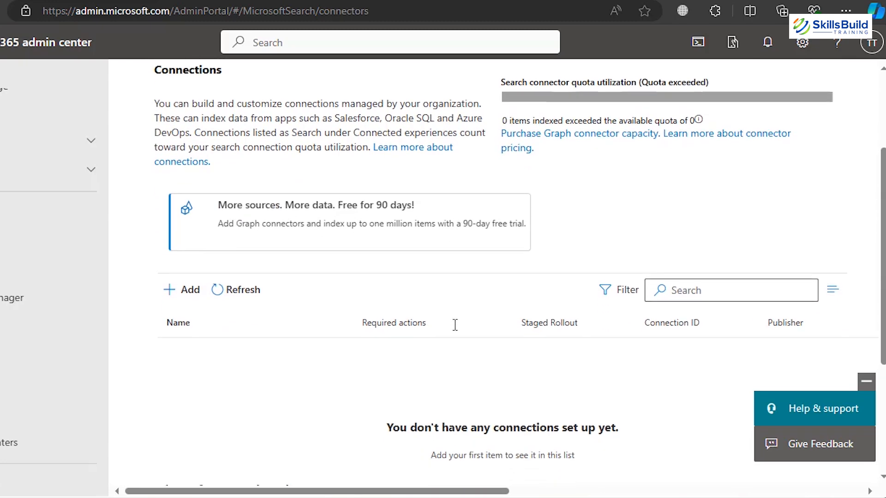
scroll(455, 325, "down", 3)
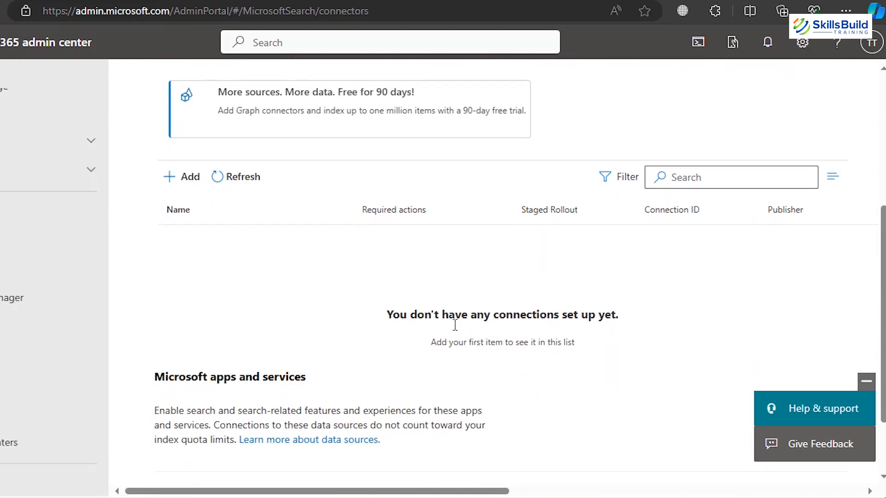
scroll(455, 325, "up", 6)
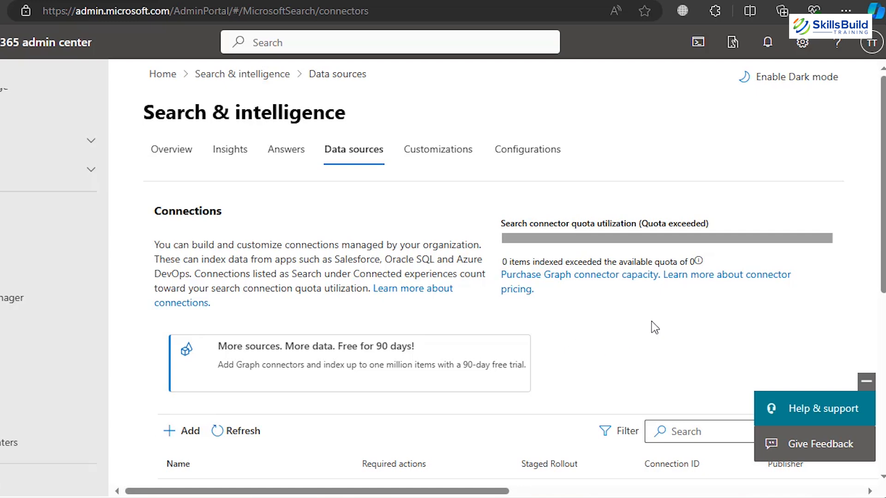
View the result types and verticals lists in the Customizations section of Search & intelligence
left_click(454, 160)
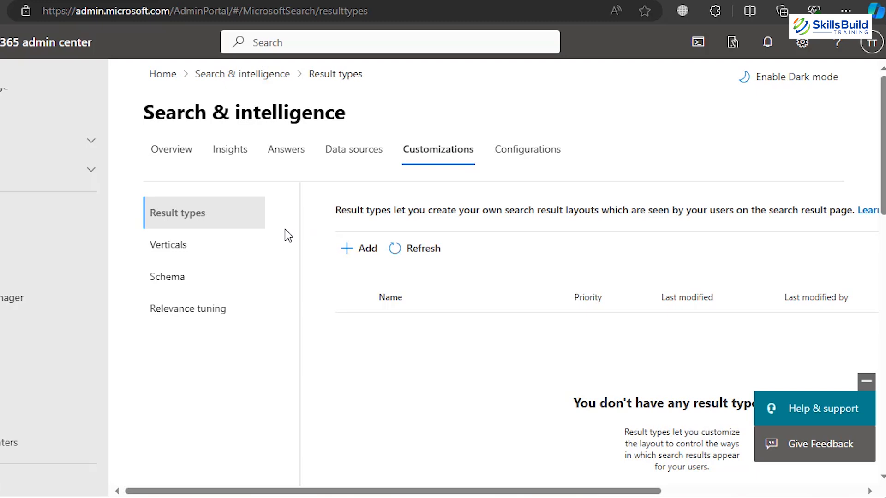
scroll(312, 270, "down", 3)
scroll(312, 270, "up", 3)
left_click(187, 245)
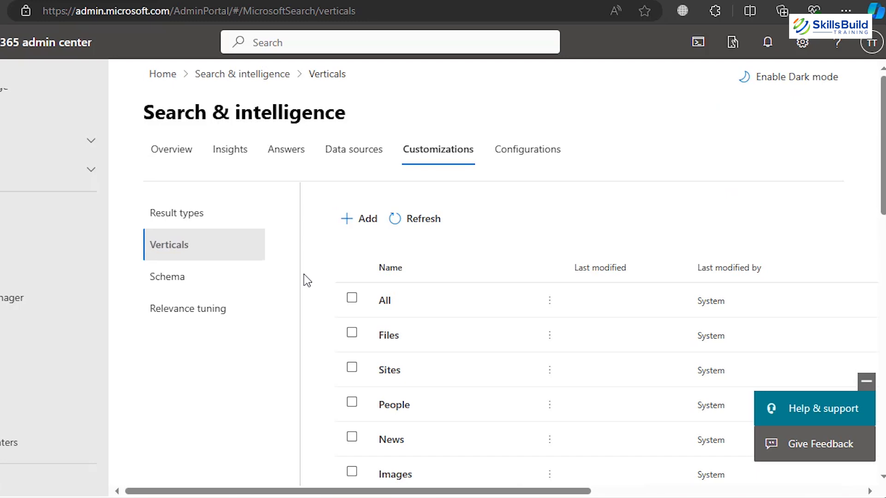
scroll(304, 282, "down", 2)
scroll(304, 283, "up", 2)
Review the schema management and relevance tuning pages in the Customizations section
left_click(203, 278)
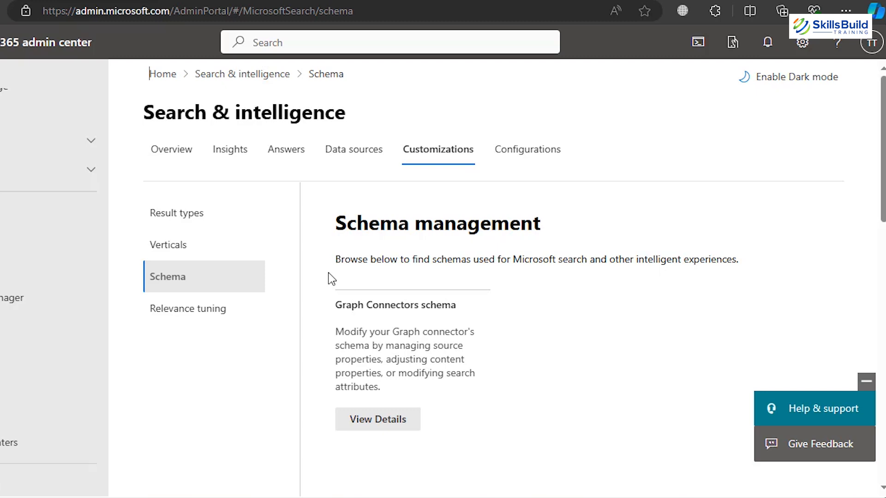
scroll(331, 279, "down", 4)
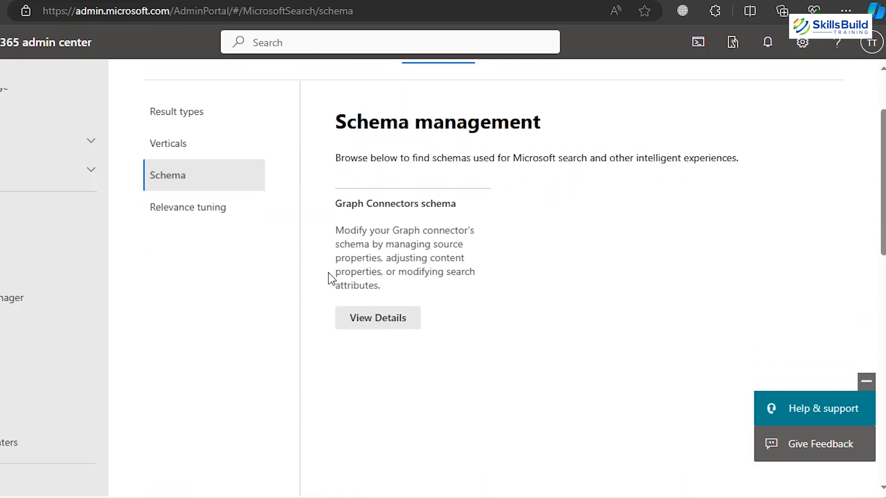
scroll(331, 279, "up", 4)
left_click(243, 308)
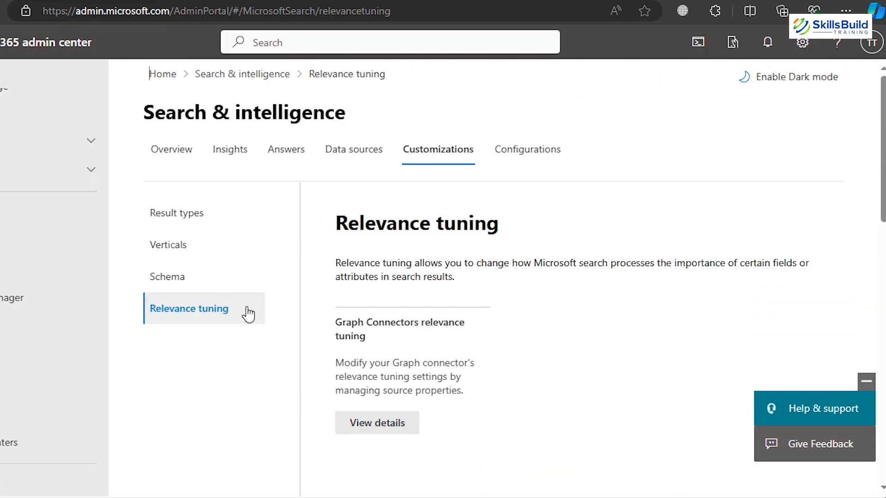
scroll(327, 236, "down", 3)
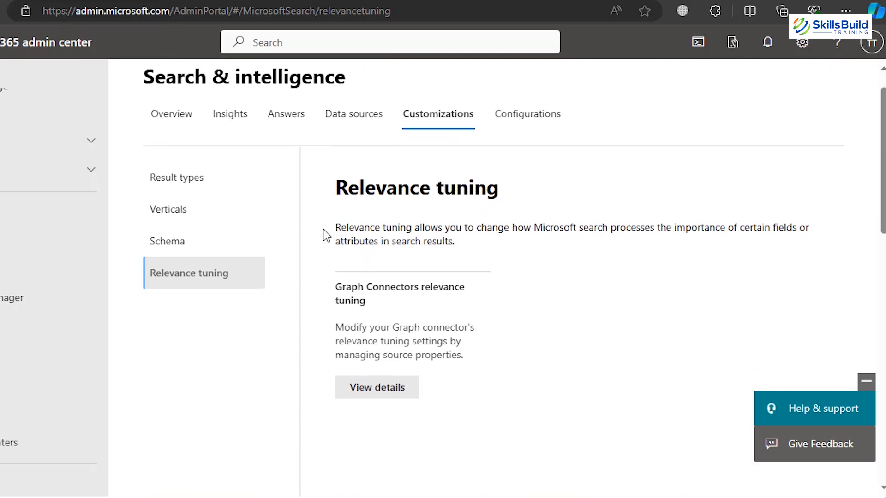
scroll(327, 236, "up", 3)
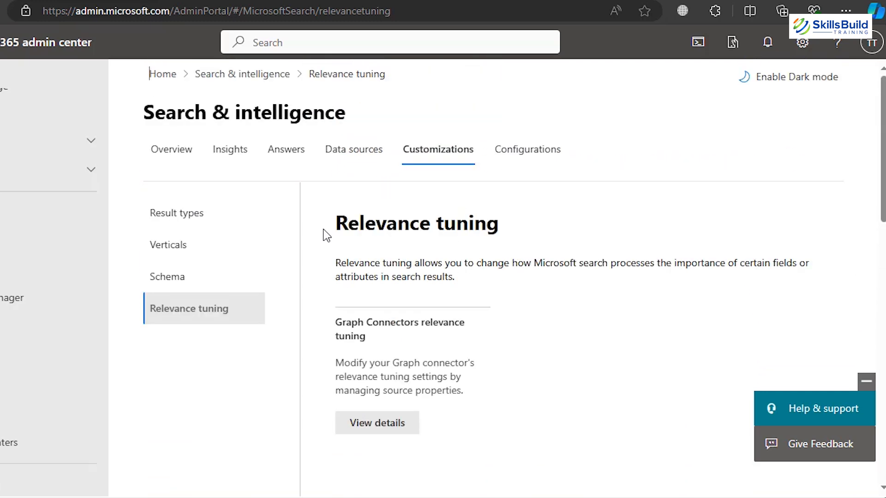
Review the Configurations page, from the Microsoft Search in Bing settings to item insights and people insights
left_click(515, 157)
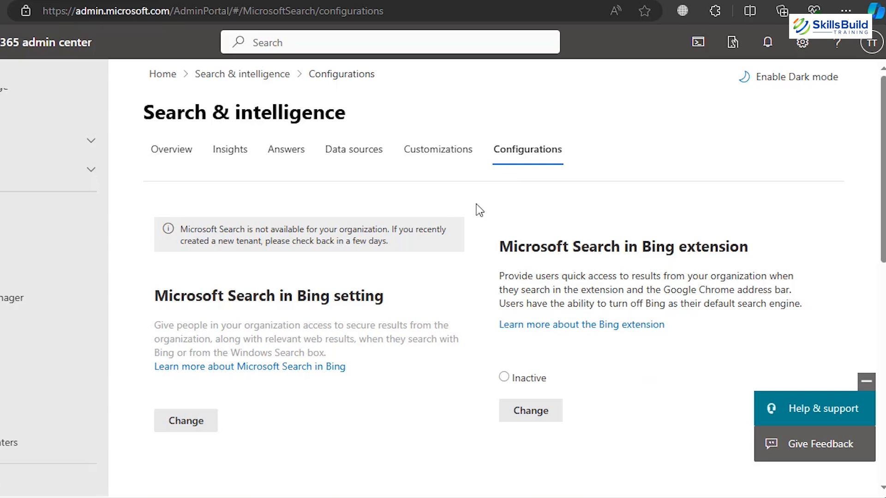
scroll(477, 210, "down", 2)
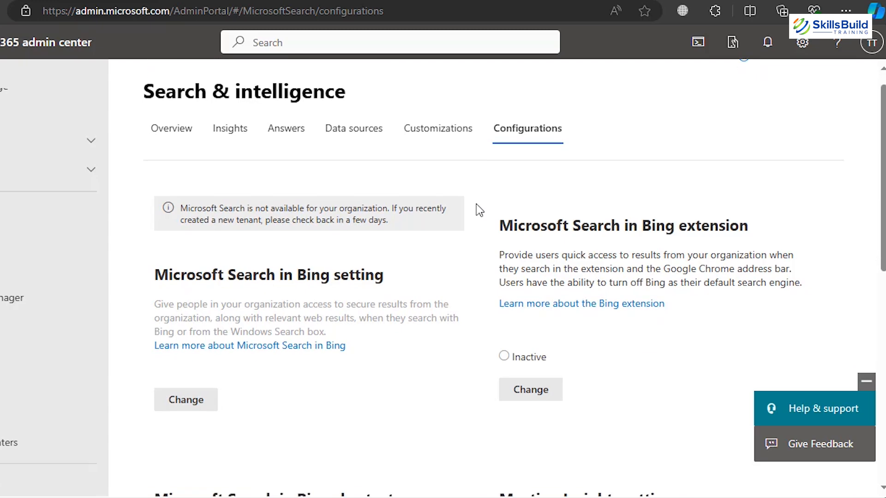
scroll(477, 204, "down", 2)
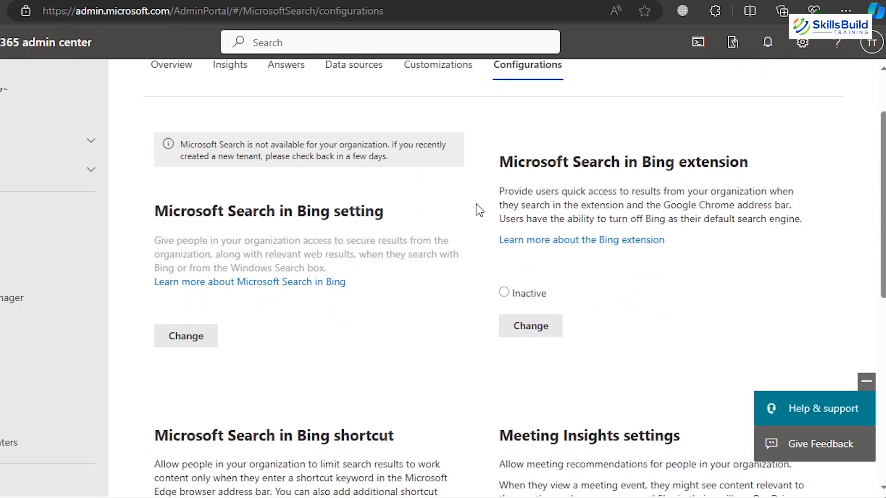
scroll(478, 210, "down", 4)
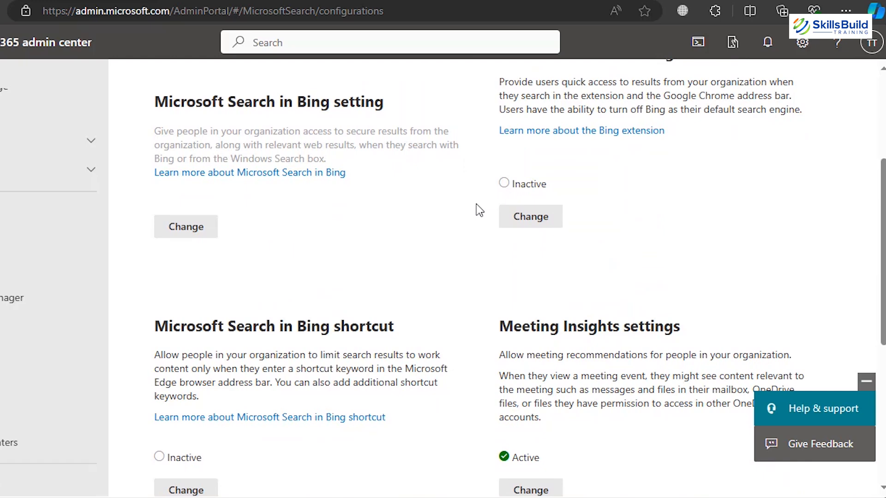
scroll(476, 205, "down", 6)
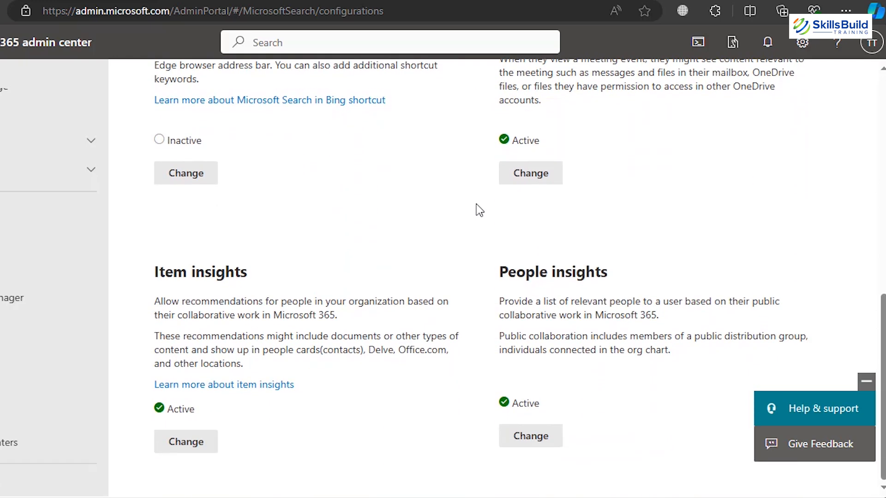
scroll(476, 204, "up", 9)
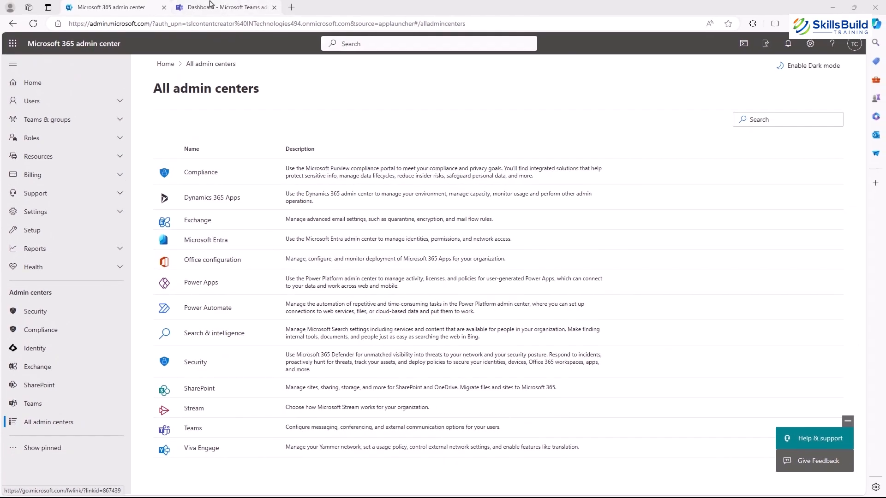
Switch to the Microsoft Teams admin center and browse its Teams section pages, from Manage teams to Teams upgrade settings
left_click(210, 5)
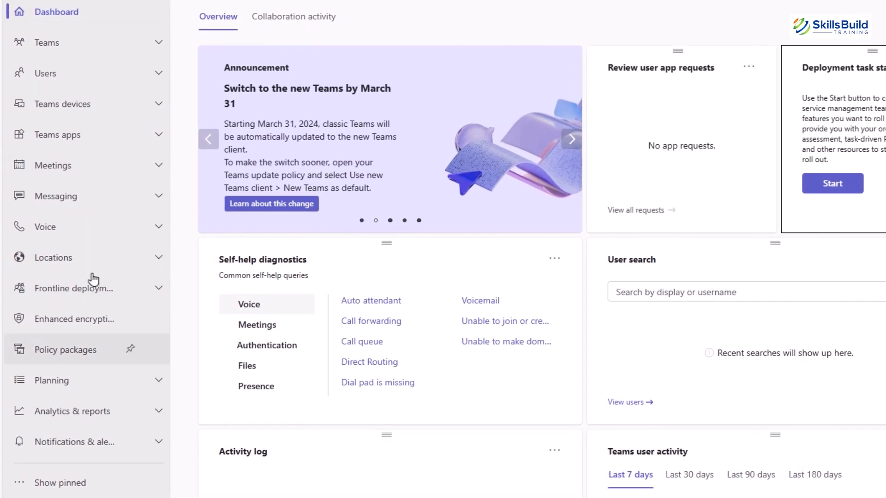
left_click(156, 42)
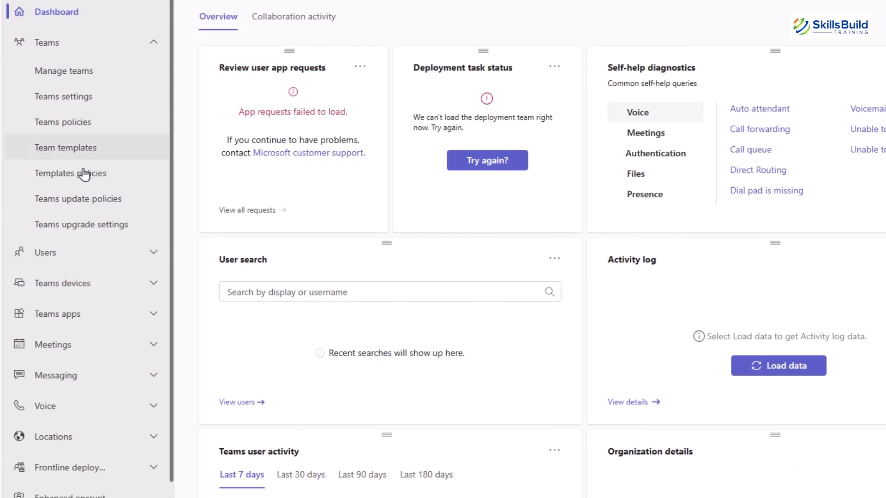
left_click(63, 76)
left_click(66, 98)
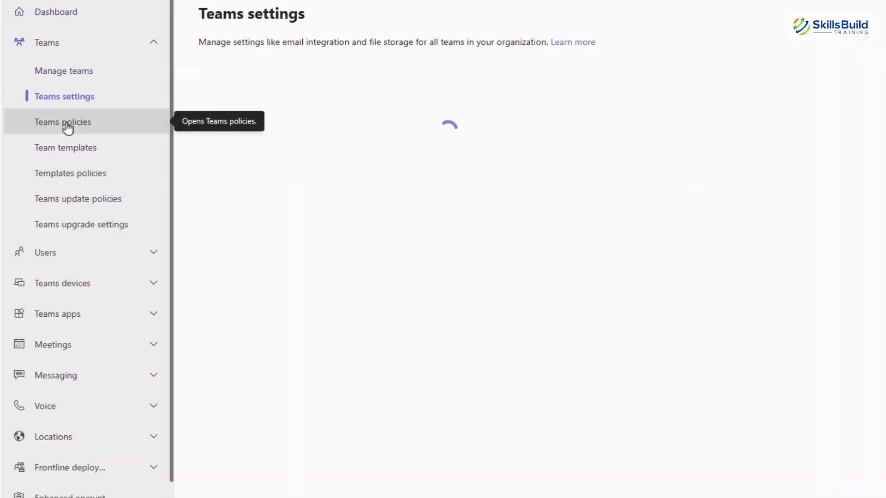
left_click(66, 124)
left_click(66, 148)
left_click(68, 179)
left_click(67, 199)
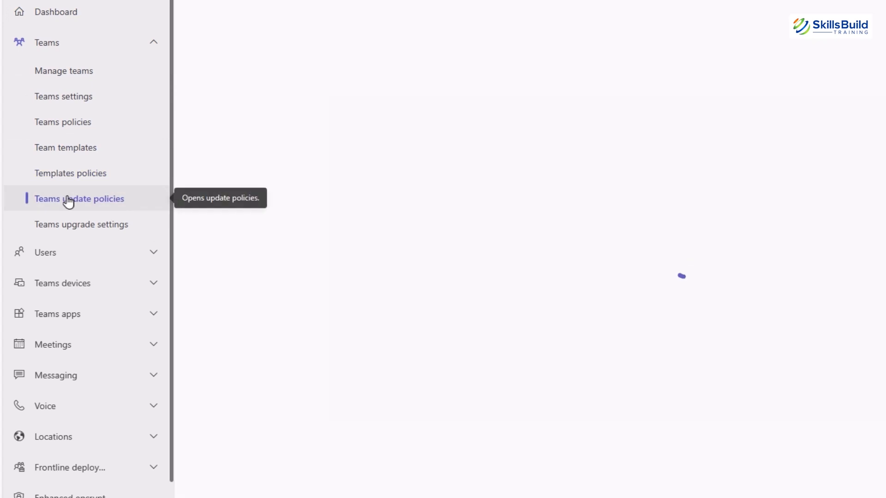
left_click(69, 225)
left_click(52, 50)
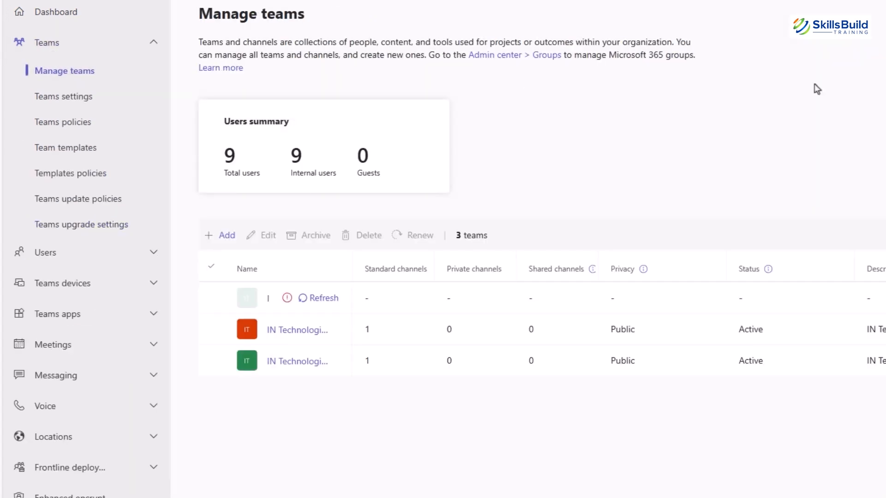
Open the Teams Rooms on Windows page under Teams devices and expand the Messaging section
left_click(56, 251)
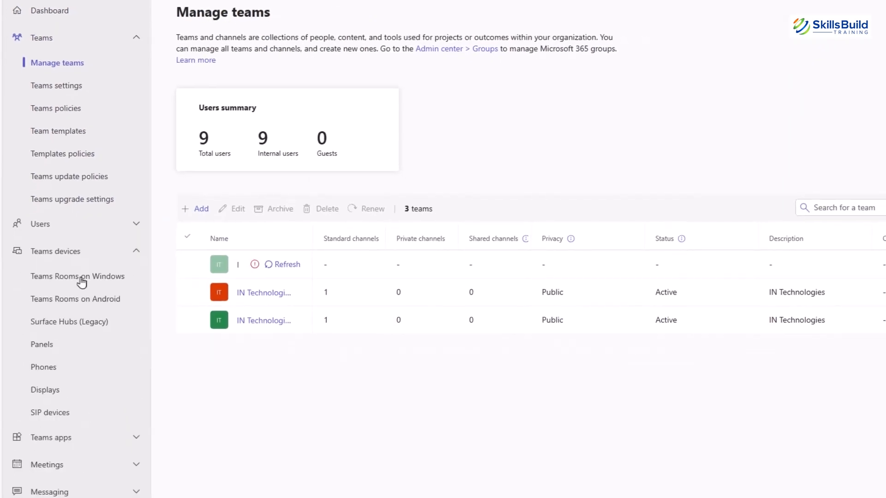
left_click(79, 277)
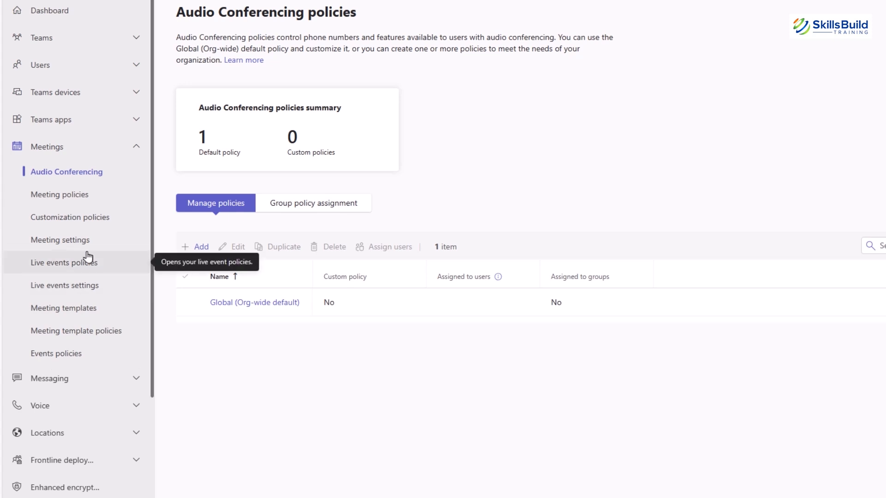
left_click(50, 379)
Look through the Voice section, including the phone numbers page and the calling policy entries
left_click(77, 205)
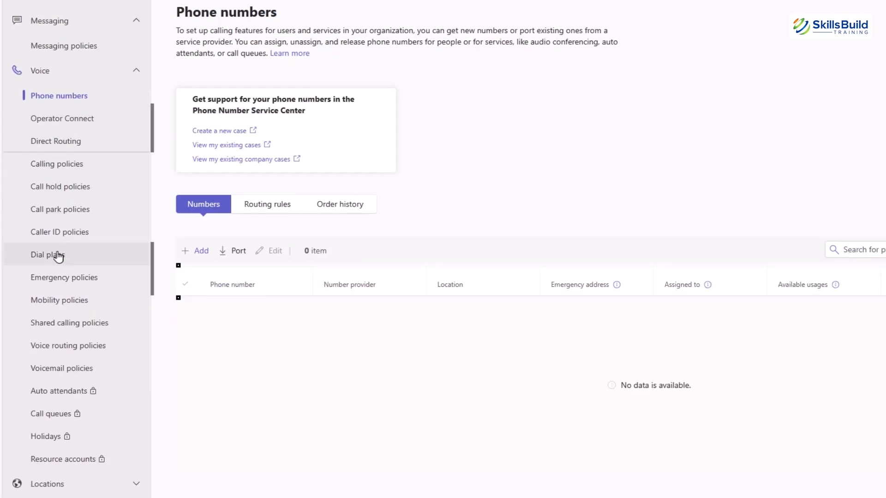
scroll(44, 438, "down", 3)
scroll(53, 185, "up", 3)
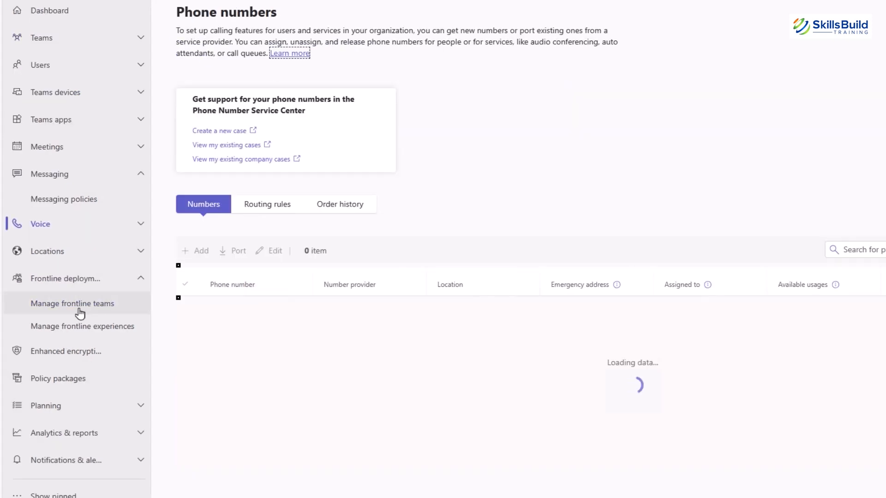
View the frontline teams page with its operational hierarchy, and open the frontline experiences page under Frontline deployment
left_click(75, 305)
left_click_drag(176, 82, 460, 150)
left_click(296, 46)
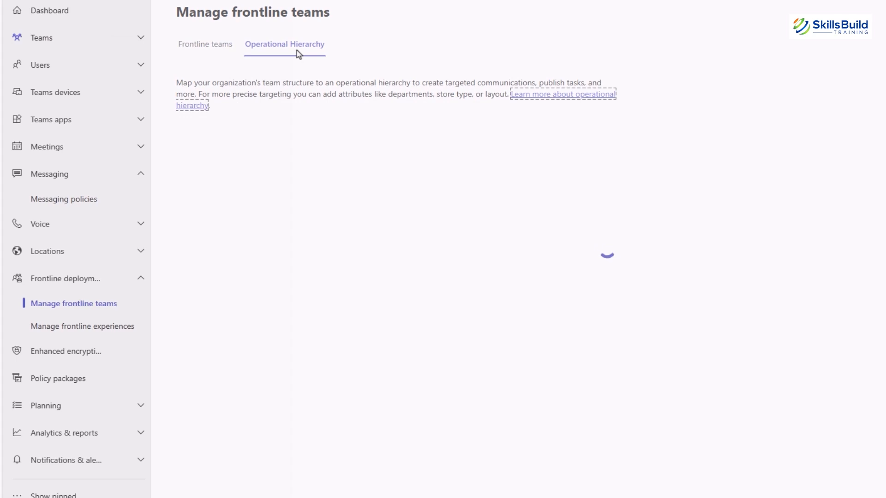
left_click(70, 326)
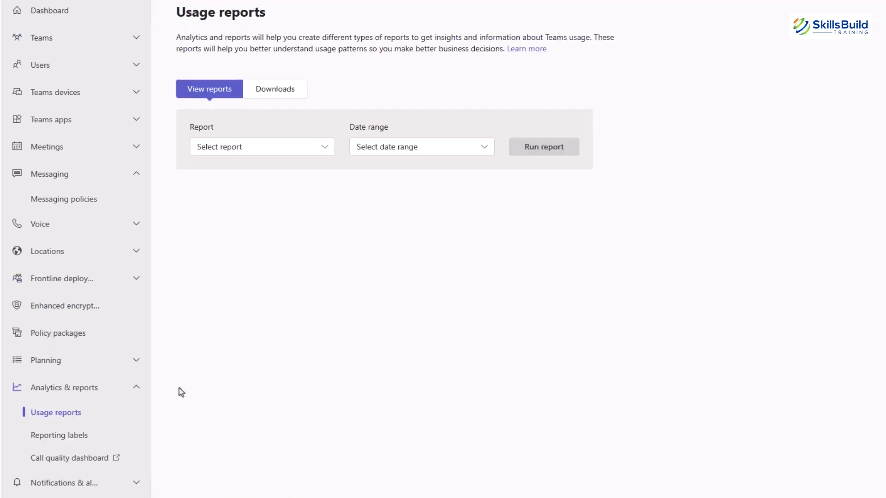
Open the Reporting labels page in the Analytics & reports section
left_click(74, 435)
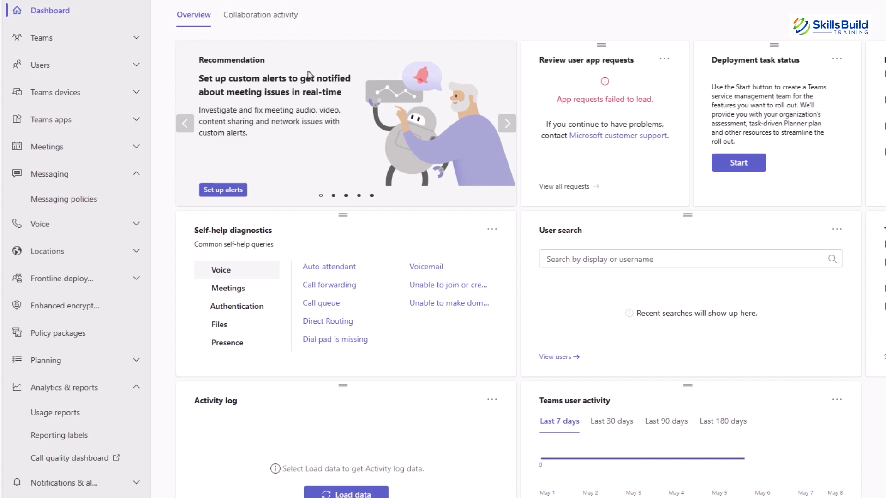
left_click(72, 433)
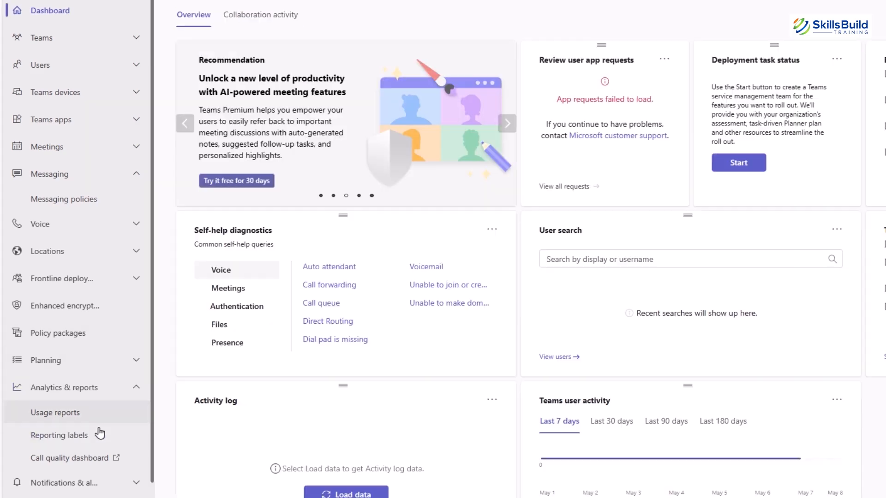